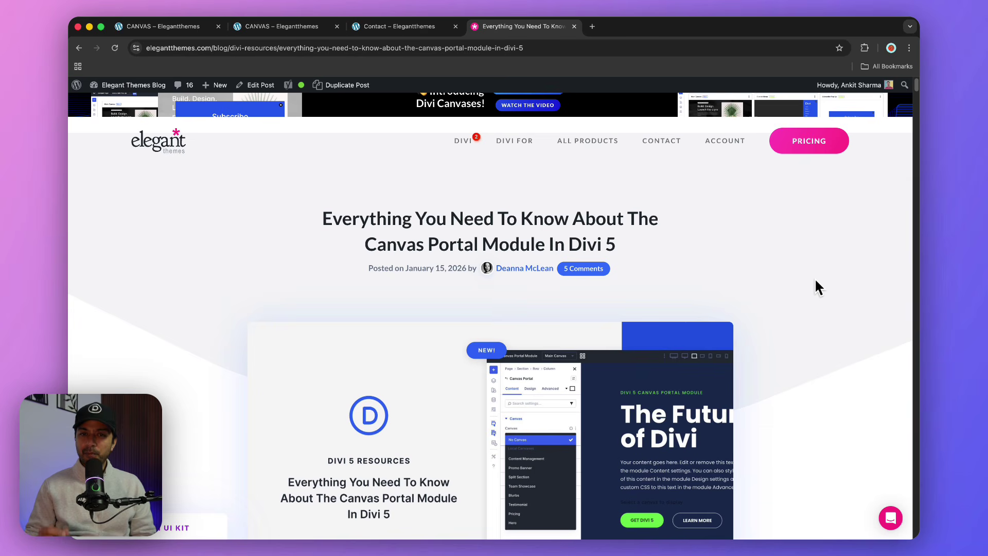
- Preview the leaf hotspot on the CANVAS page and open the settings of its Canvas Portal module
{"action": "left_click", "coordinate": [281, 31]}
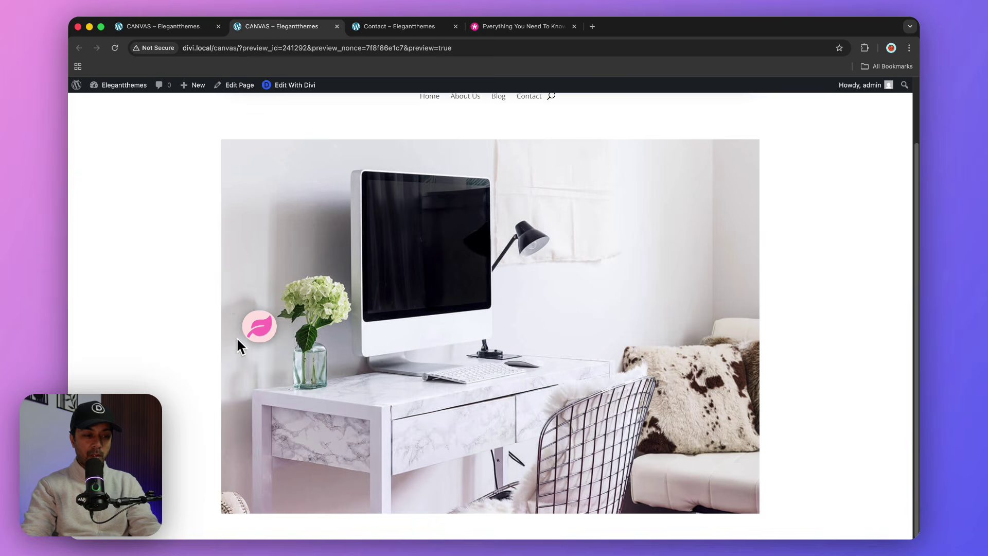
{"action": "mouse_move", "coordinate": [257, 327]}
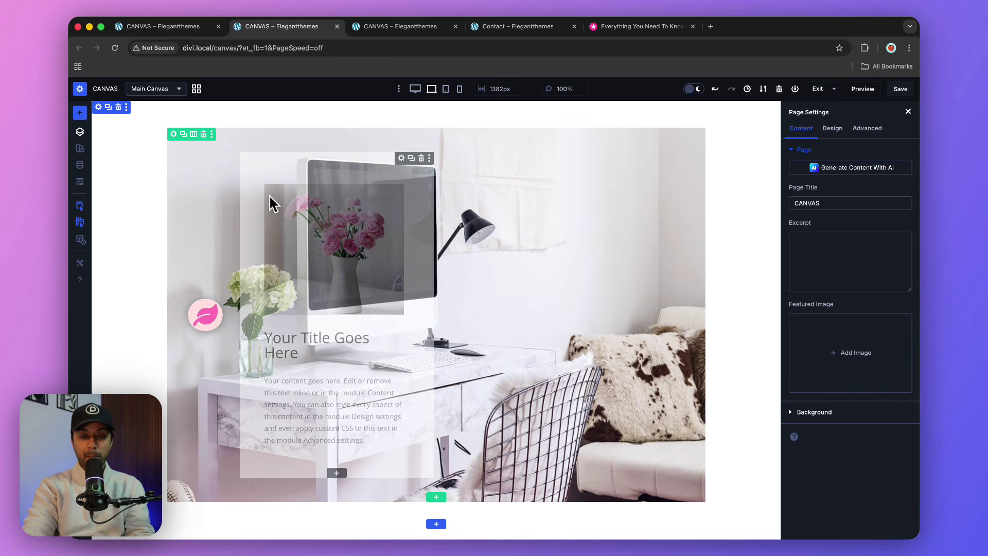
{"action": "left_click", "coordinate": [401, 159]}
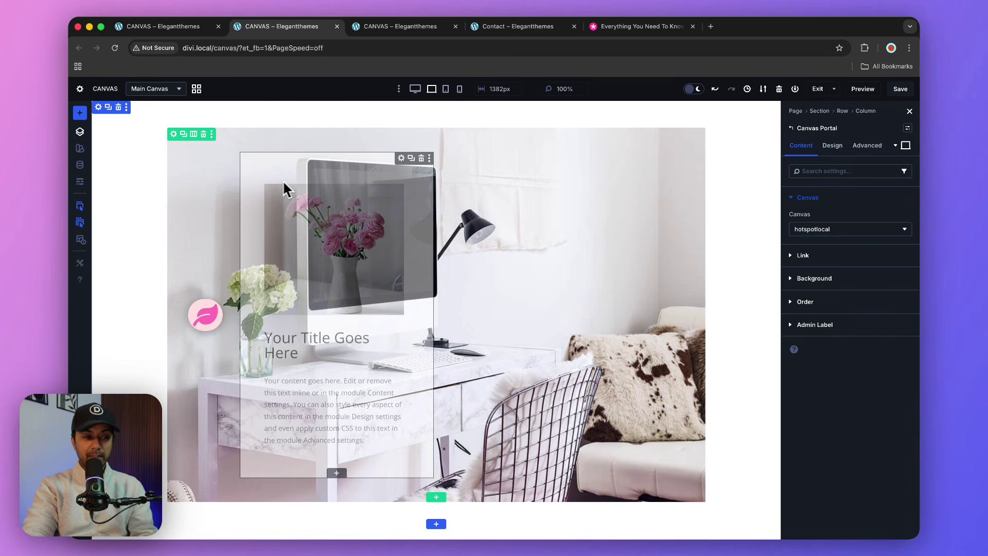
- Show the layer structure and delete the existing Hotspot1 canvas portal module from the Main Canvas
{"action": "left_click", "coordinate": [80, 132]}
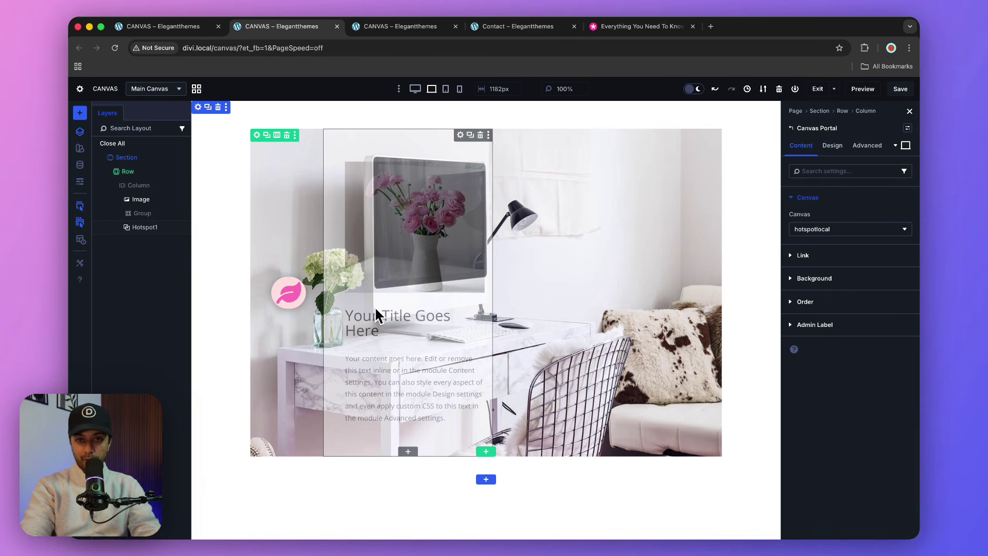
{"action": "left_click", "coordinate": [480, 135]}
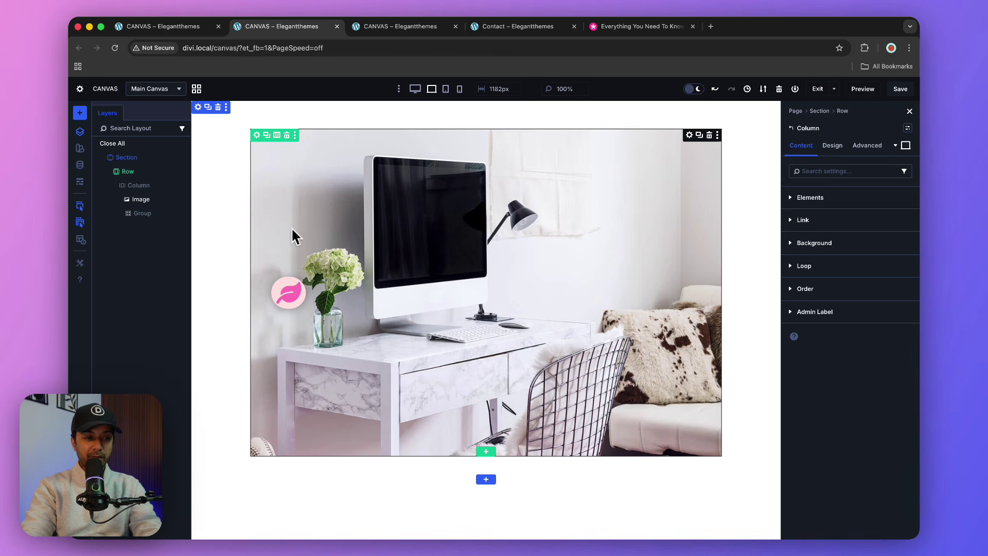
{"action": "mouse_move", "coordinate": [290, 296]}
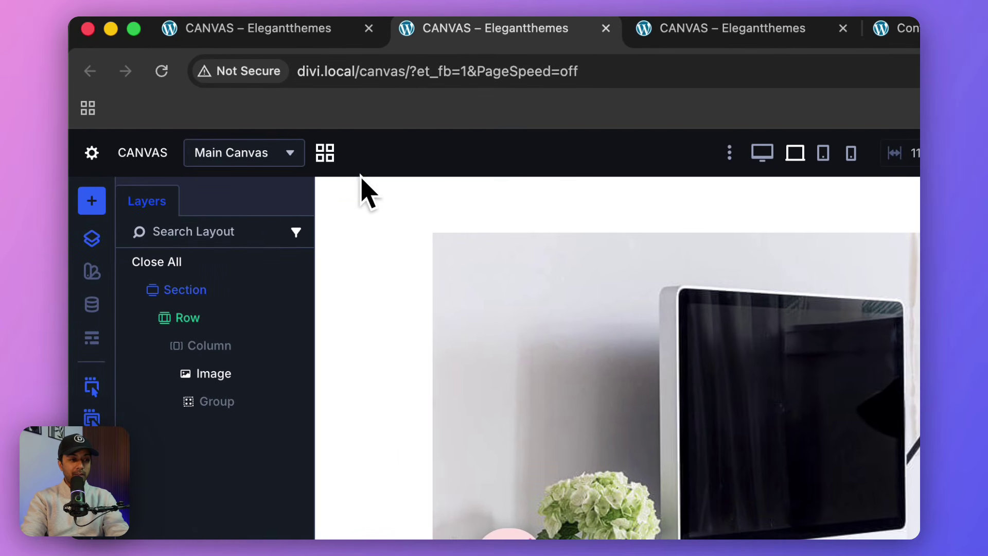
- Add a local canvas named LocalCanvaspop, not made global and set to Don't Append
{"action": "left_click", "coordinate": [328, 159]}
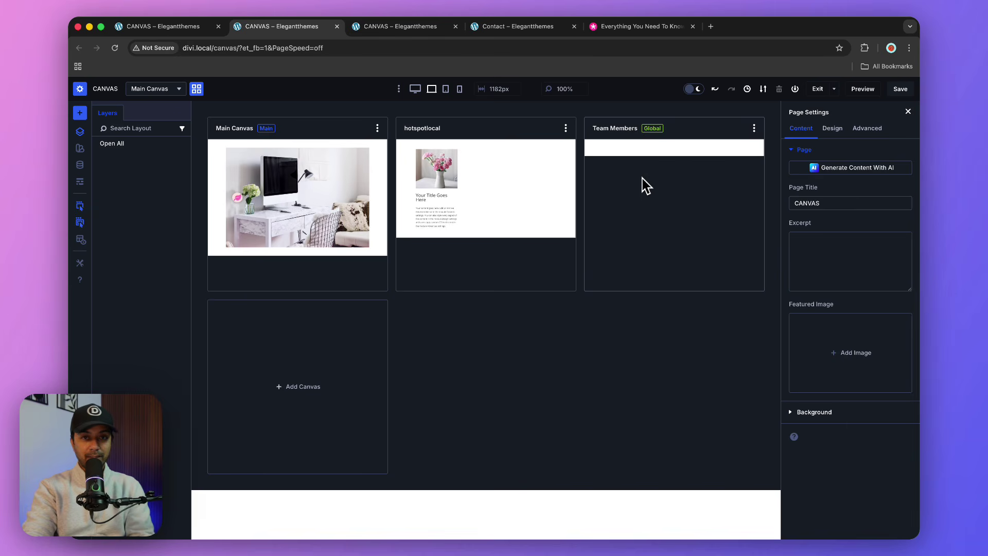
{"action": "key", "text": "Escape"}
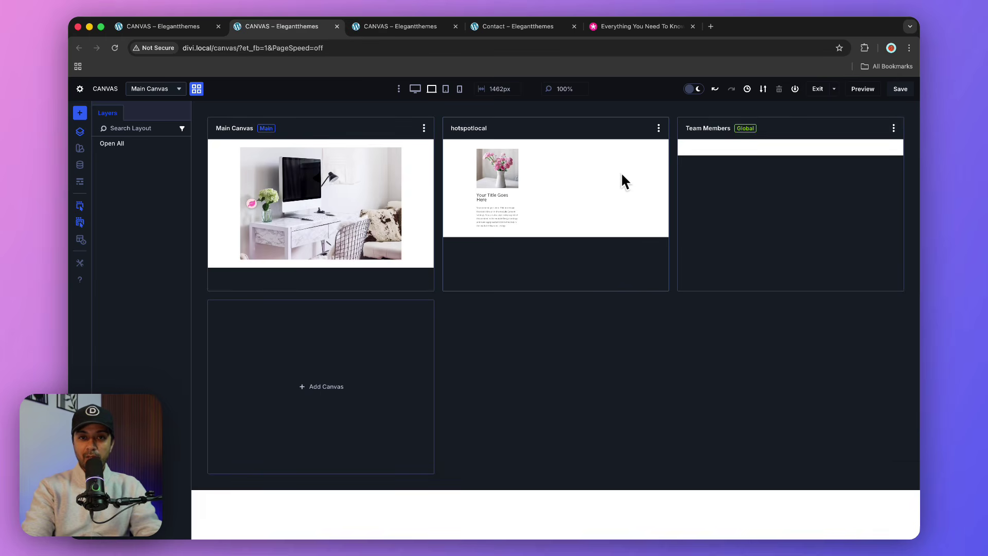
{"action": "left_click", "coordinate": [317, 395]}
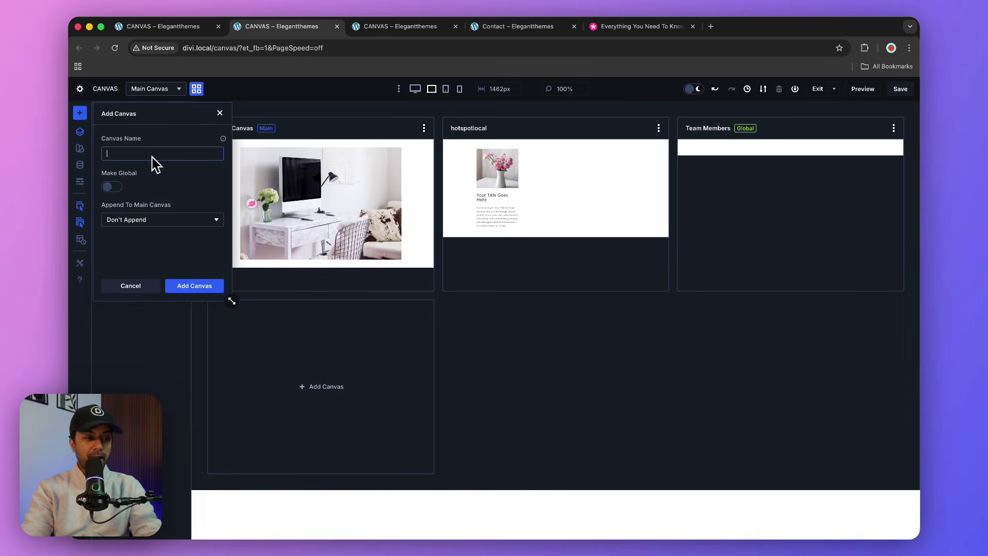
{"action": "type", "text": "LocalCanvaspo"}
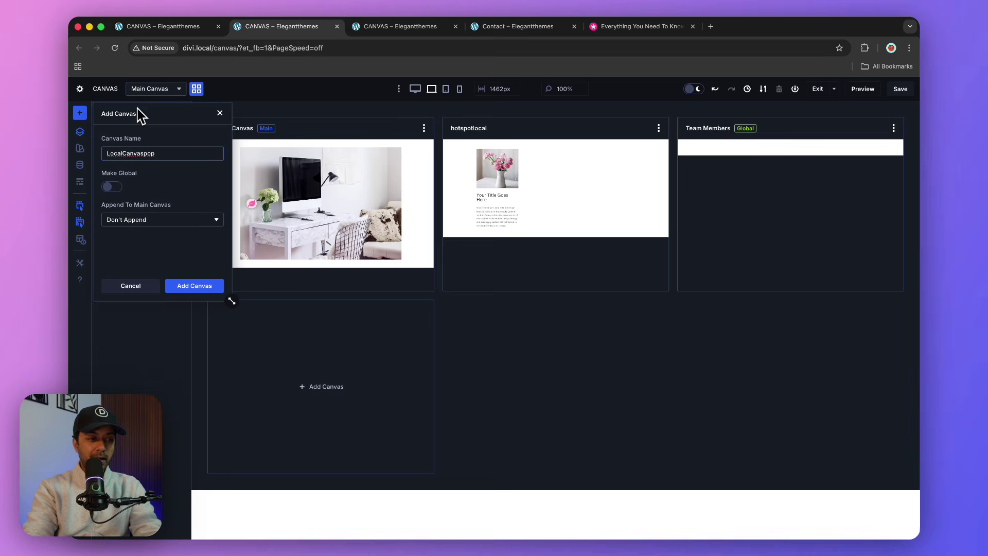
{"action": "left_click", "coordinate": [116, 189]}
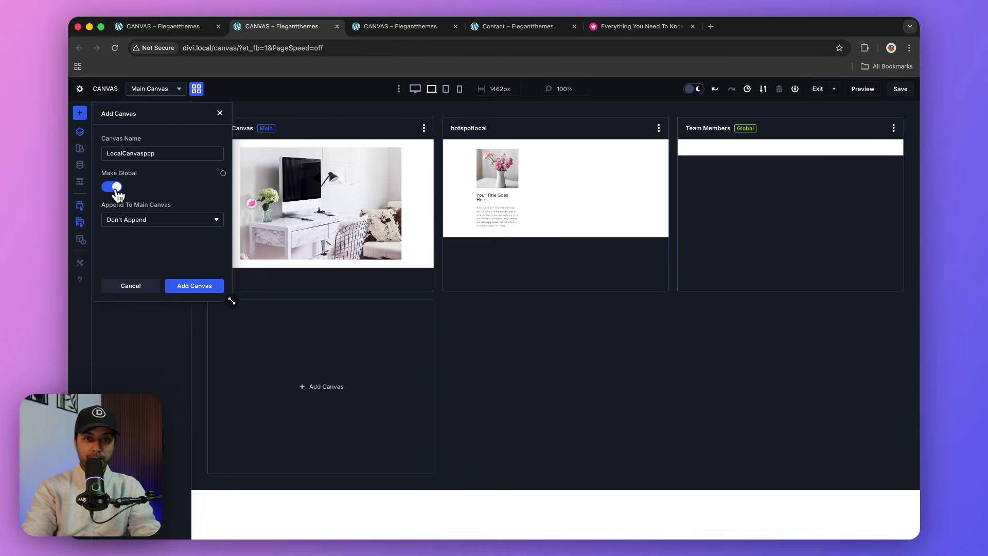
{"action": "left_click", "coordinate": [117, 194]}
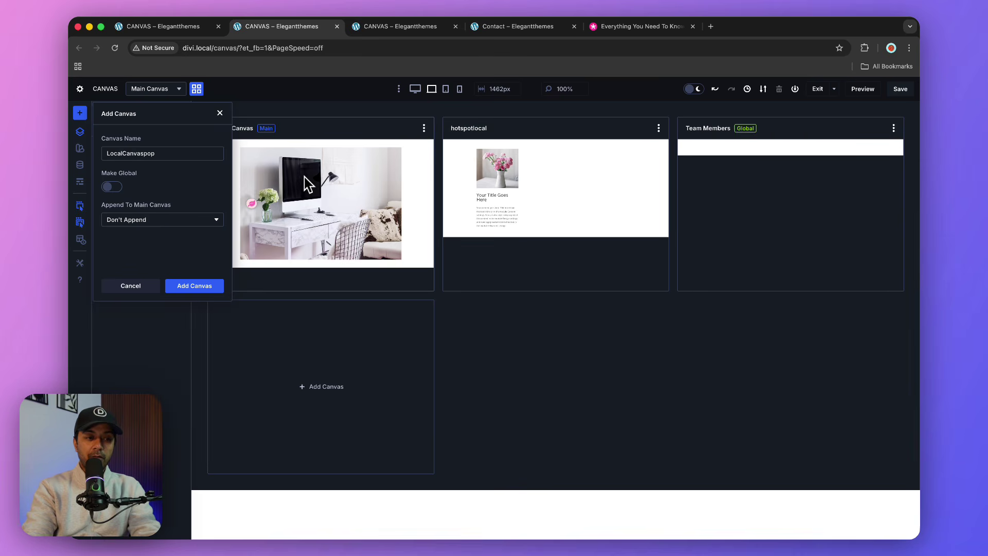
{"action": "left_click", "coordinate": [214, 220]}
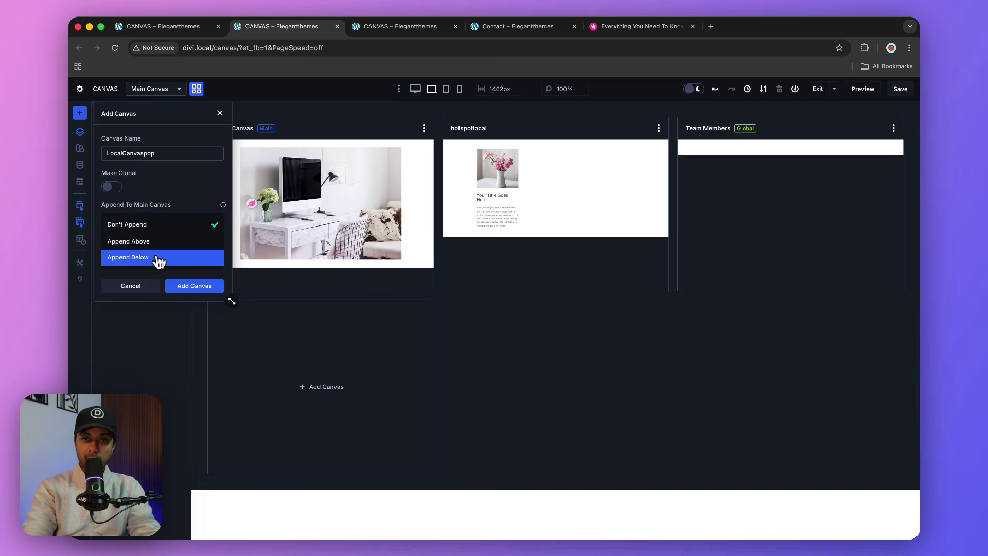
{"action": "left_click", "coordinate": [162, 230]}
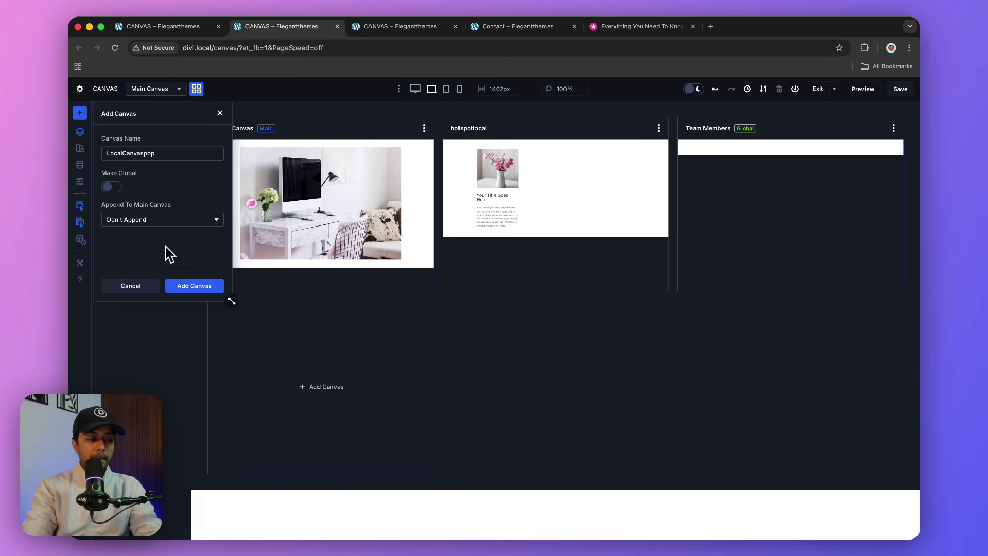
{"action": "left_click", "coordinate": [184, 286]}
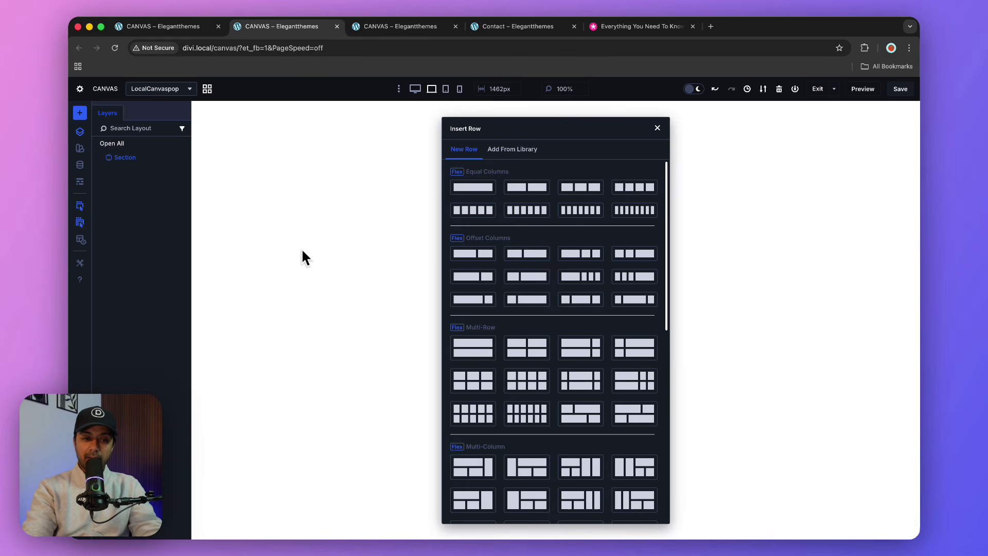
- Insert a single-column row in LocalCanvaspop and paste the copied flower-vase section below its section
{"action": "left_click", "coordinate": [474, 187]}
{"action": "left_click", "coordinate": [297, 154]}
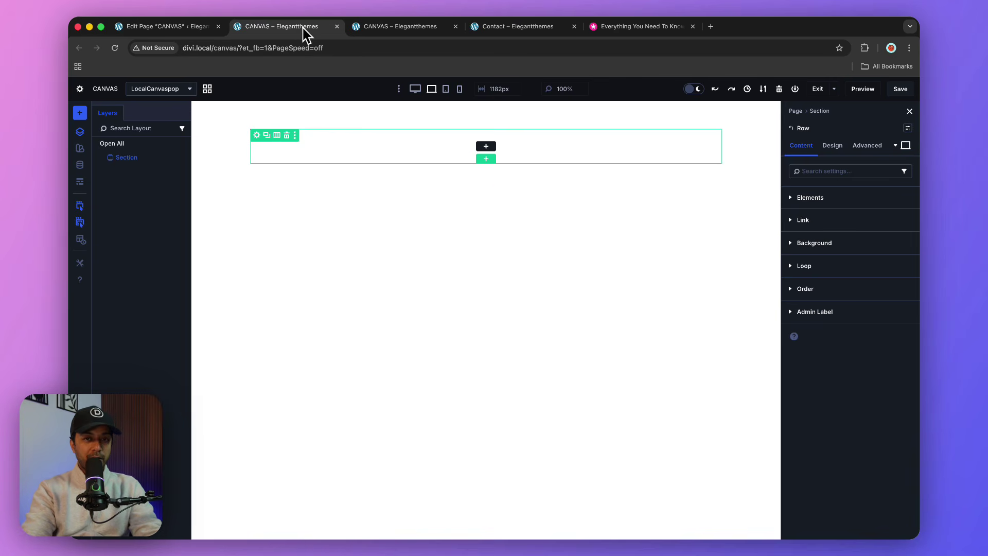
{"action": "left_click", "coordinate": [347, 120]}
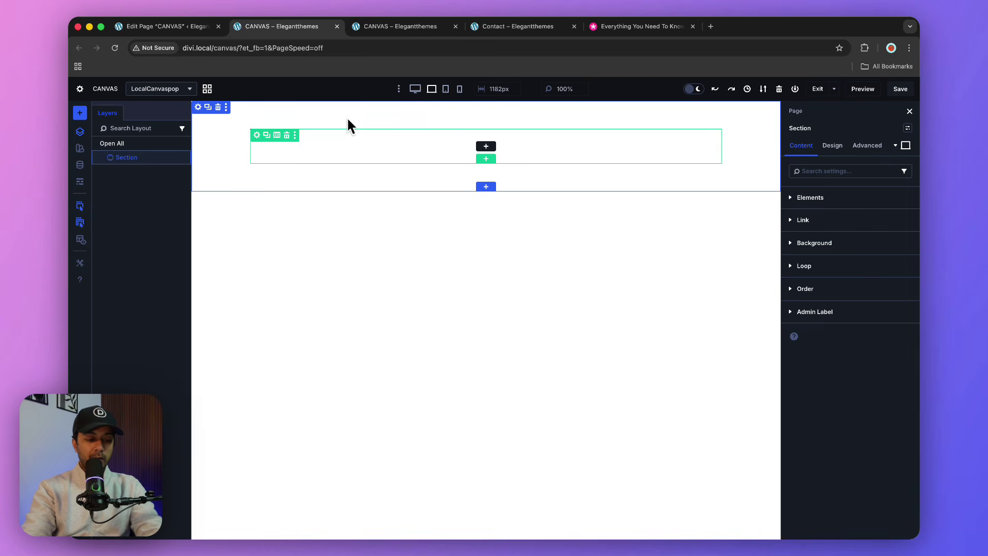
{"action": "key", "text": "super+shift+z"}
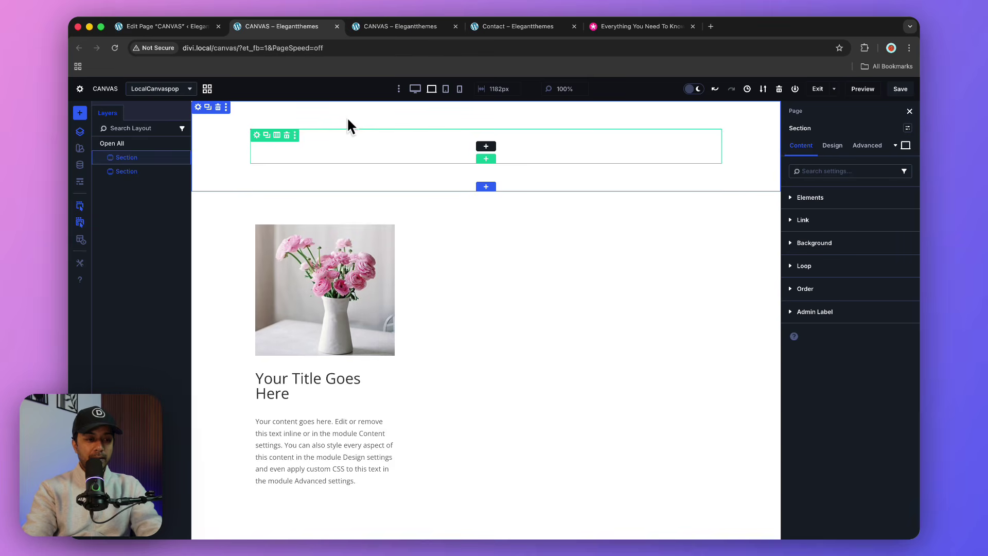
- Delete the empty first section so only the flower-vase section is left, and save the page
{"action": "left_click", "coordinate": [217, 107]}
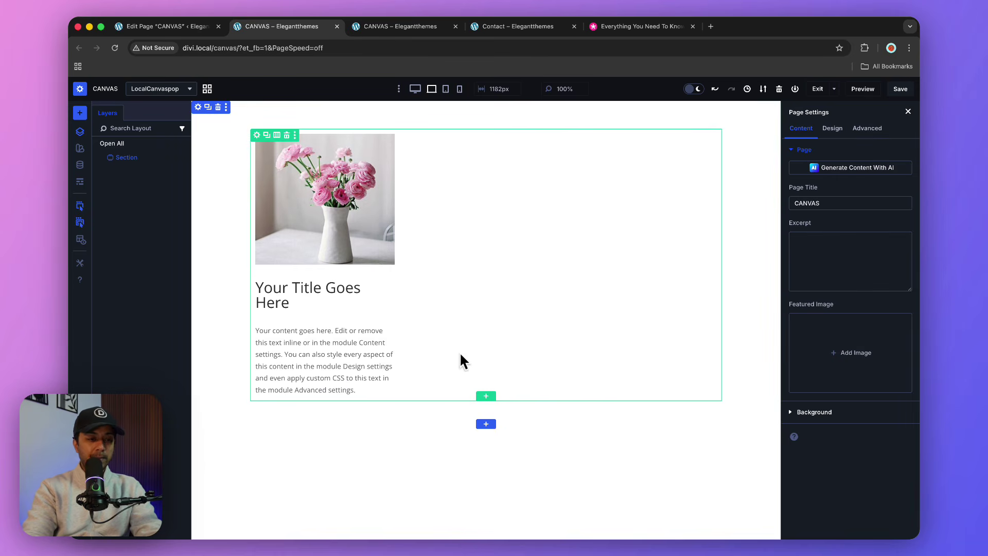
{"action": "left_click", "coordinate": [362, 140]}
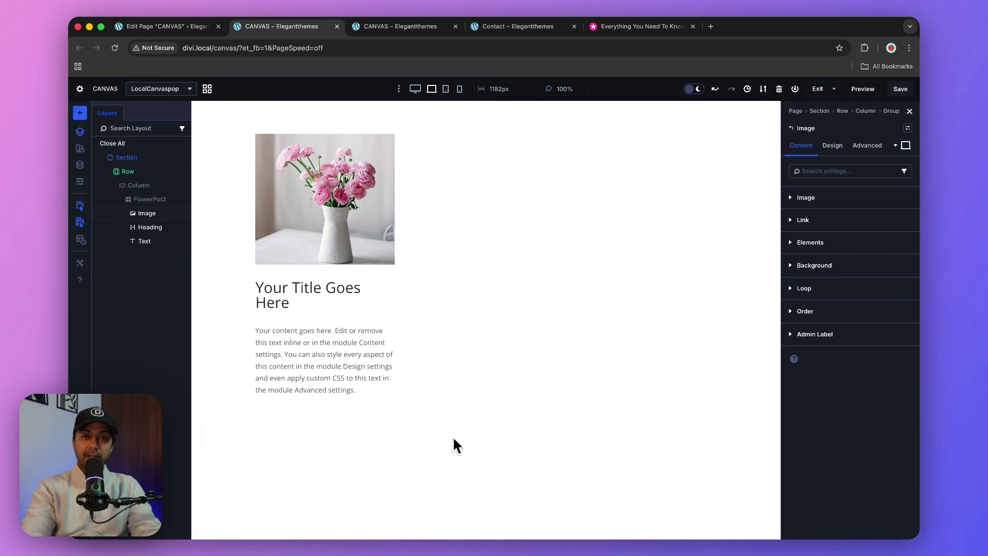
{"action": "left_click", "coordinate": [899, 92]}
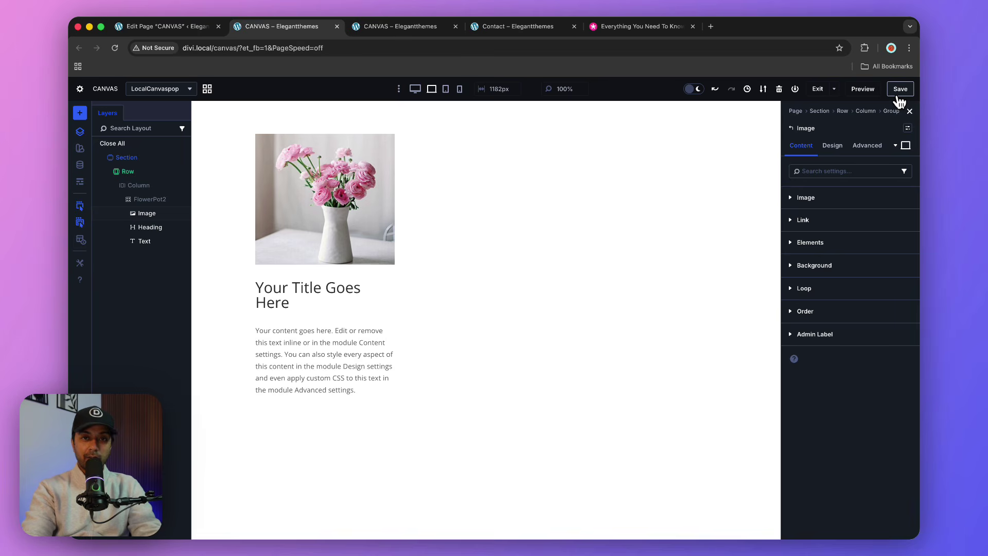
- Return to the Main Canvas and add a Canvas Portal module below the hotspot's Group
{"action": "left_click", "coordinate": [207, 90]}
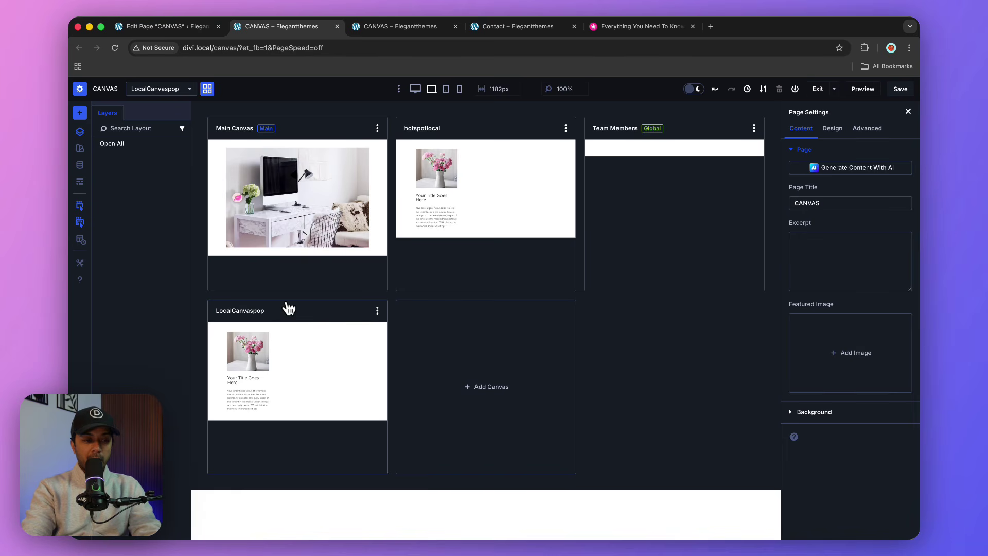
{"action": "left_click", "coordinate": [283, 200]}
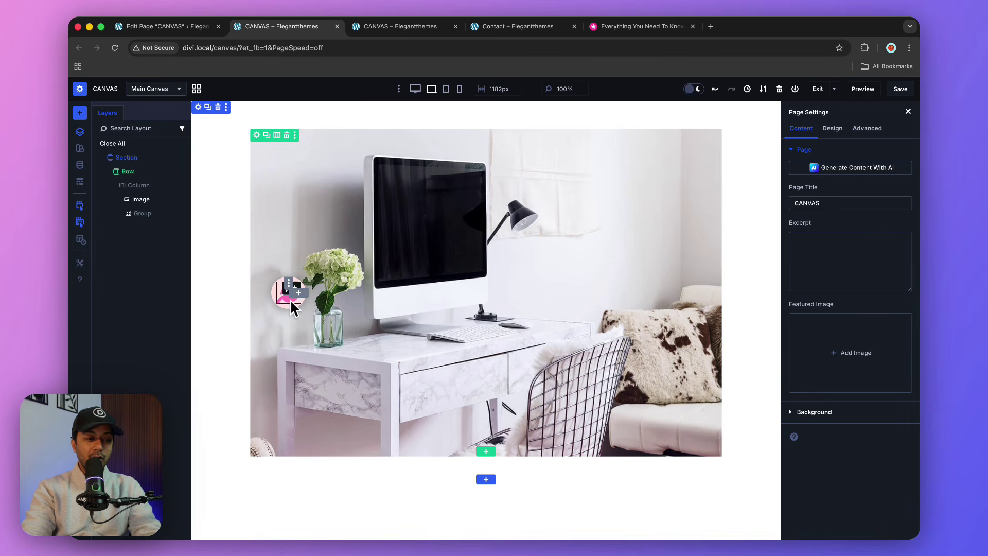
{"action": "left_click", "coordinate": [286, 298]}
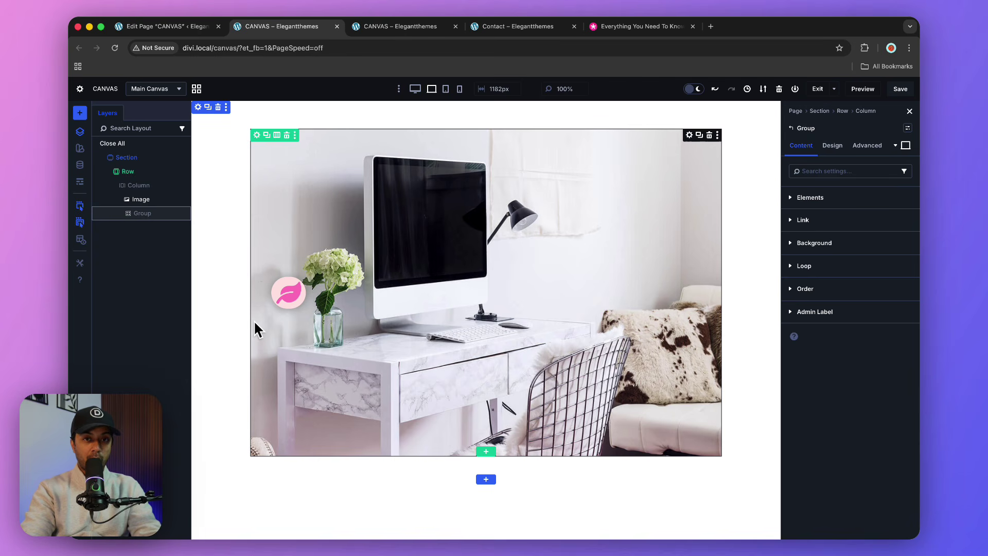
{"action": "right_click", "coordinate": [185, 216]}
{"action": "mouse_move", "coordinate": [198, 283]}
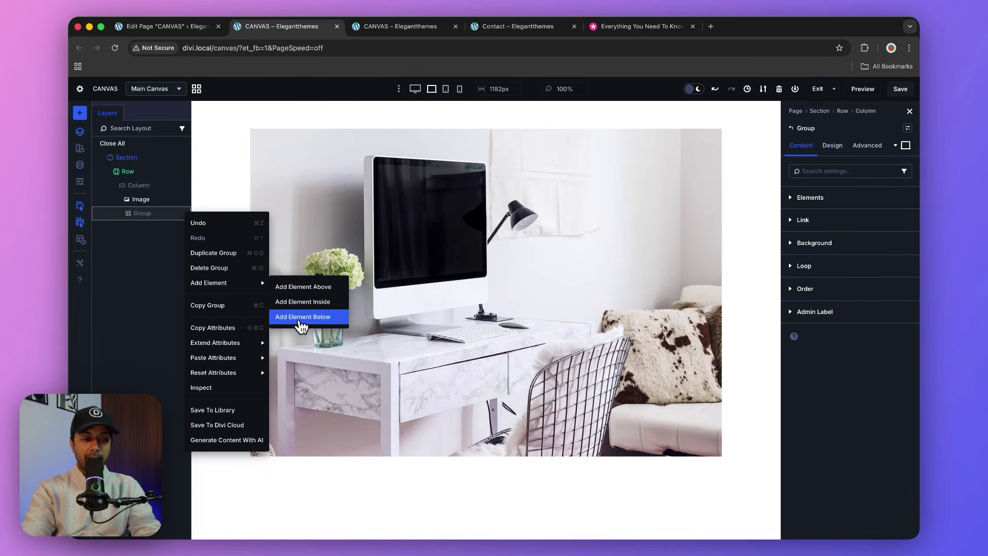
{"action": "left_click", "coordinate": [301, 319]}
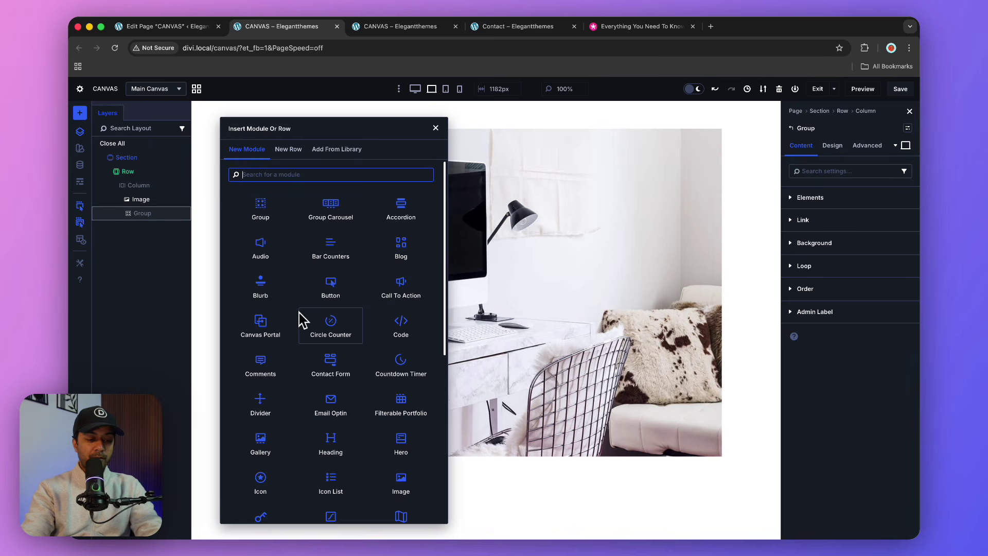
{"action": "type", "text": "can"}
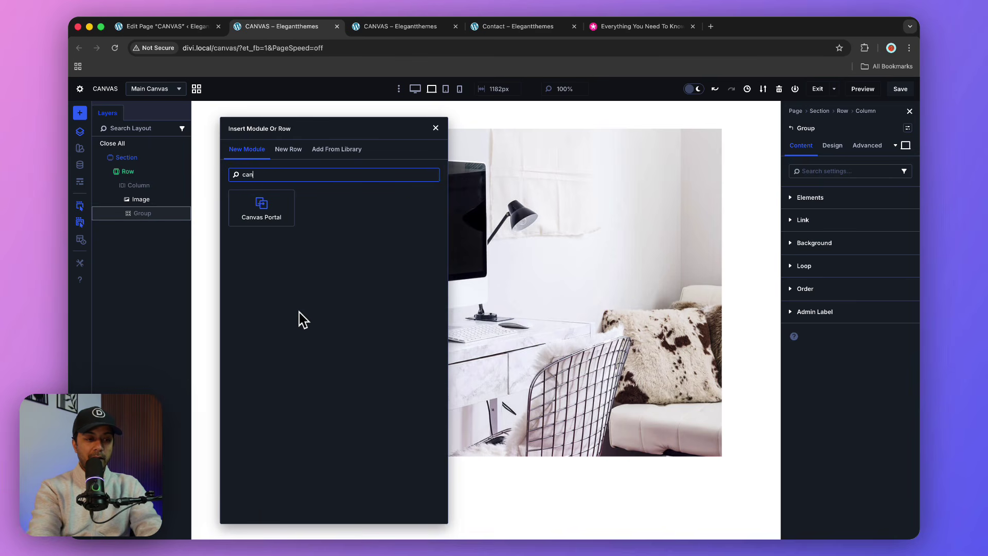
{"action": "left_click", "coordinate": [252, 217]}
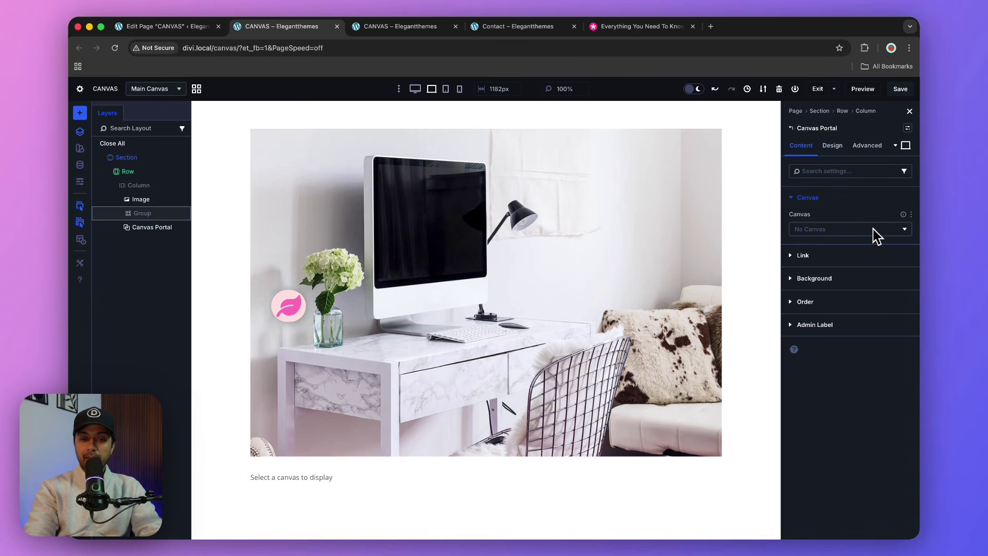
- Set the new Canvas Portal to display the local canvas LocalCanvaspop
{"action": "left_click", "coordinate": [826, 229]}
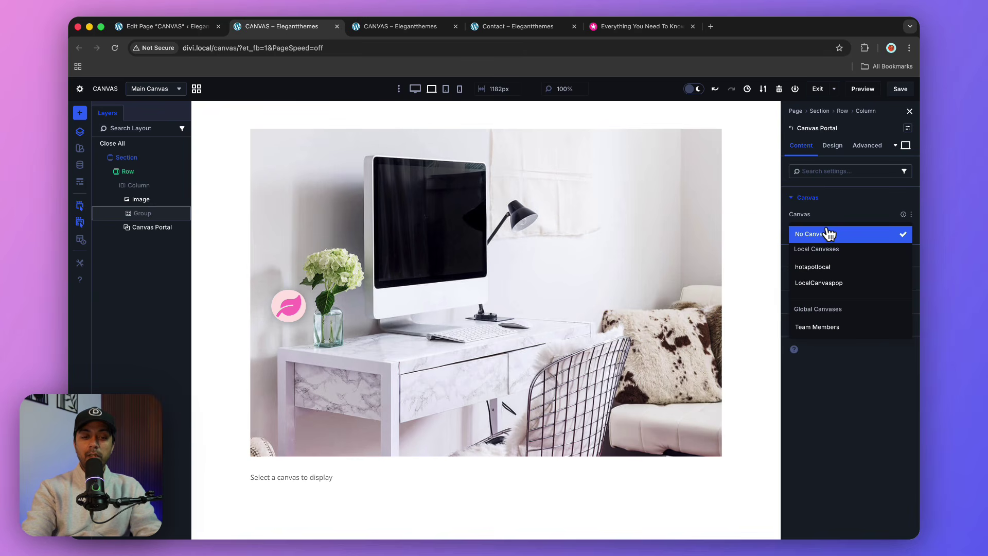
{"action": "left_click", "coordinate": [818, 292]}
{"action": "scroll", "coordinate": [540, 309], "scroll_direction": "down", "scroll_amount": 5}
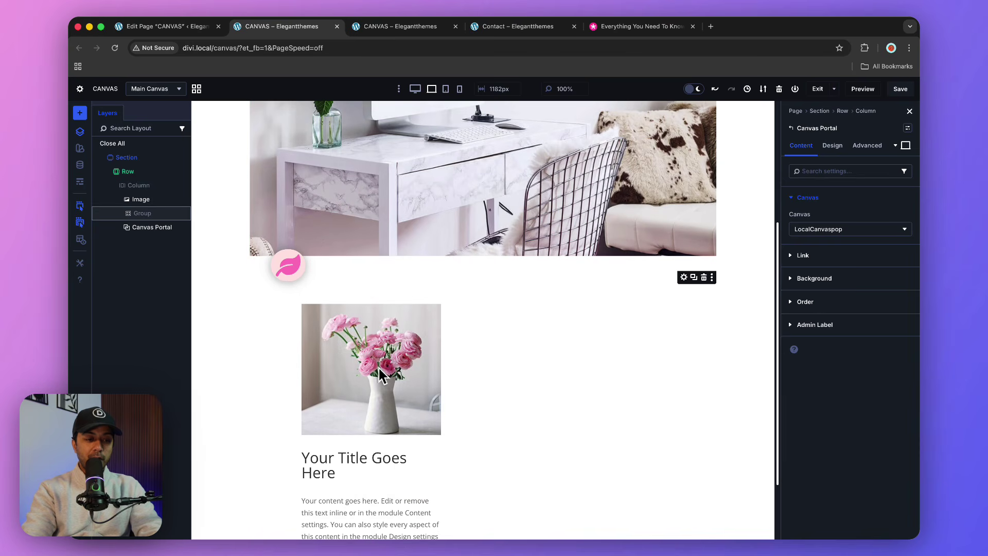
{"action": "scroll", "coordinate": [420, 399], "scroll_direction": "down", "scroll_amount": 1}
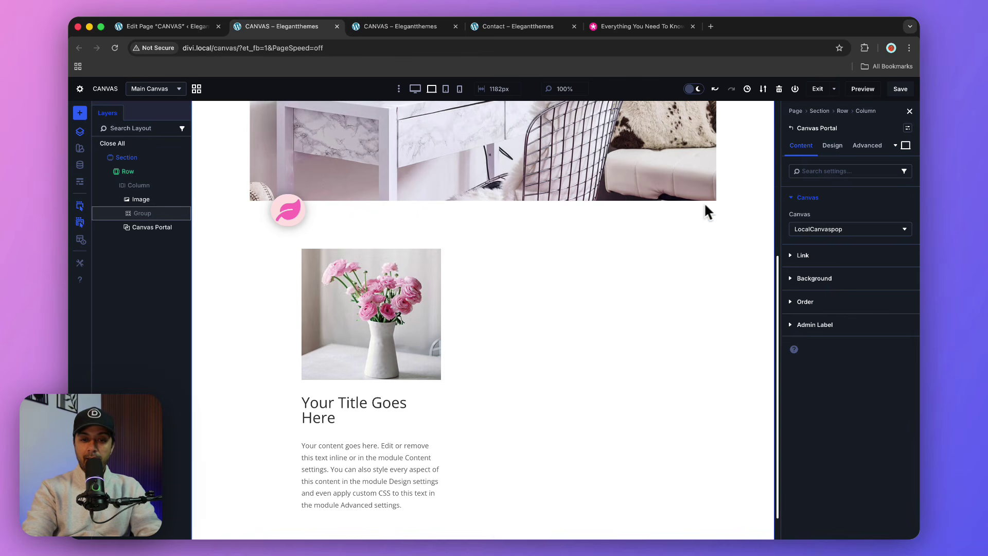
- Set the Canvas Portal's position to Absolute with a centre-left offset origin and a 128 px horizontal offset
{"action": "left_click", "coordinate": [860, 146]}
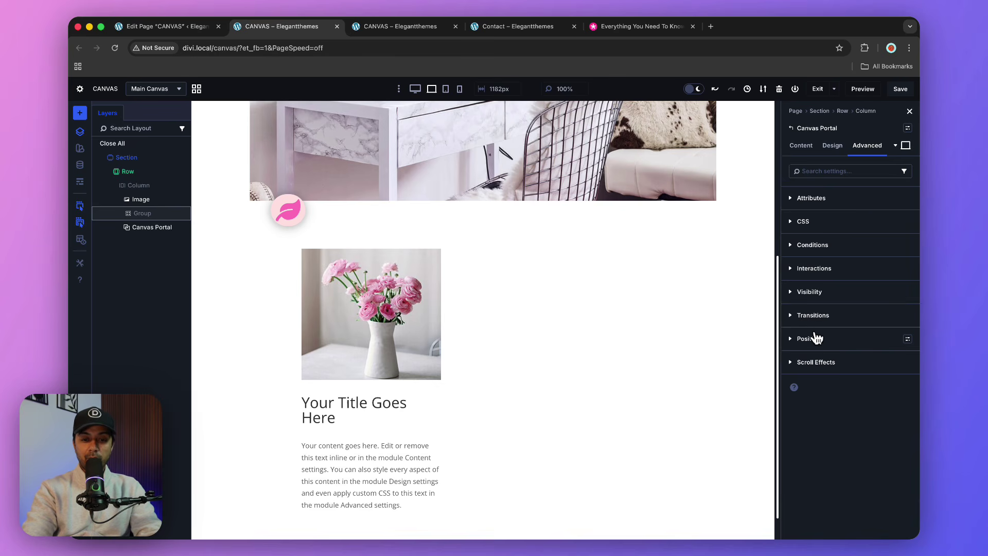
{"action": "left_click", "coordinate": [817, 338]}
{"action": "left_click", "coordinate": [818, 371]}
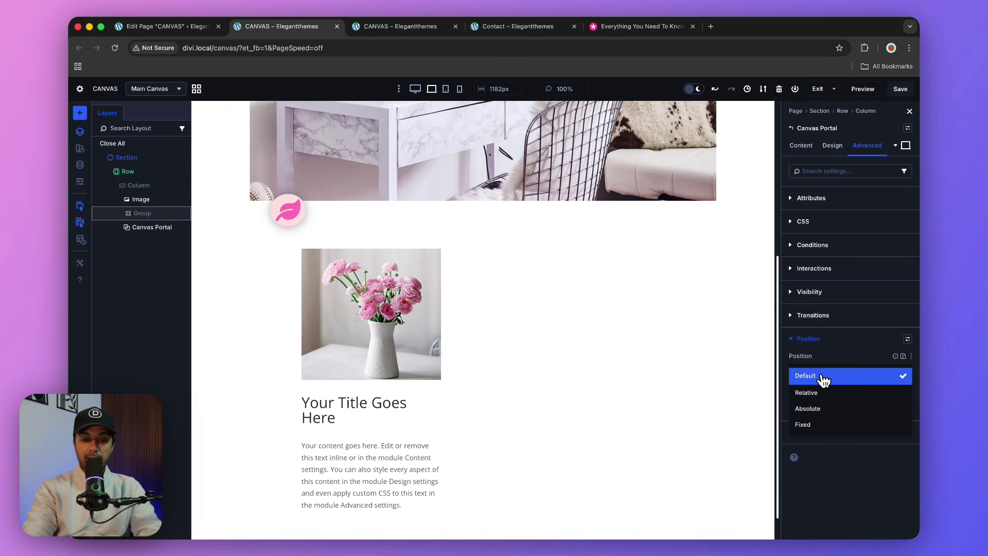
{"action": "left_click", "coordinate": [820, 409]}
{"action": "scroll", "coordinate": [827, 448], "scroll_direction": "down", "scroll_amount": 3}
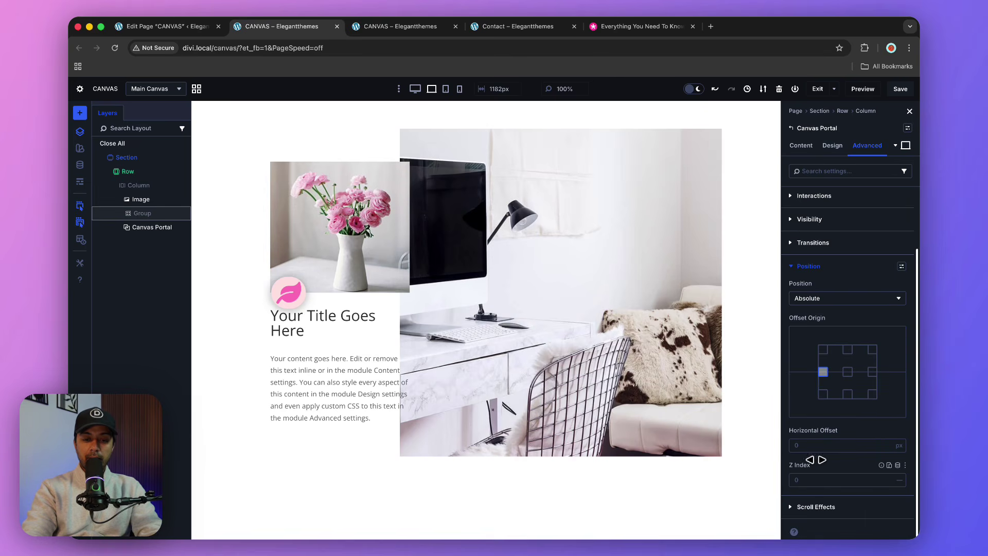
{"action": "left_click_drag", "start_coordinate": [816, 459], "coordinate": [830, 457]}
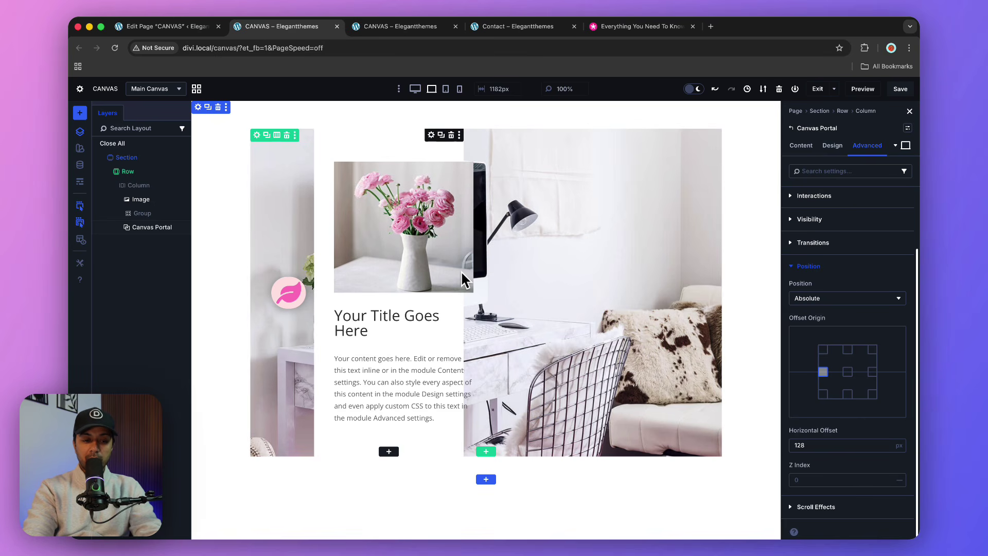
- Set the Canvas Portal's width to 40% in its sizing settings
{"action": "left_click", "coordinate": [833, 146]}
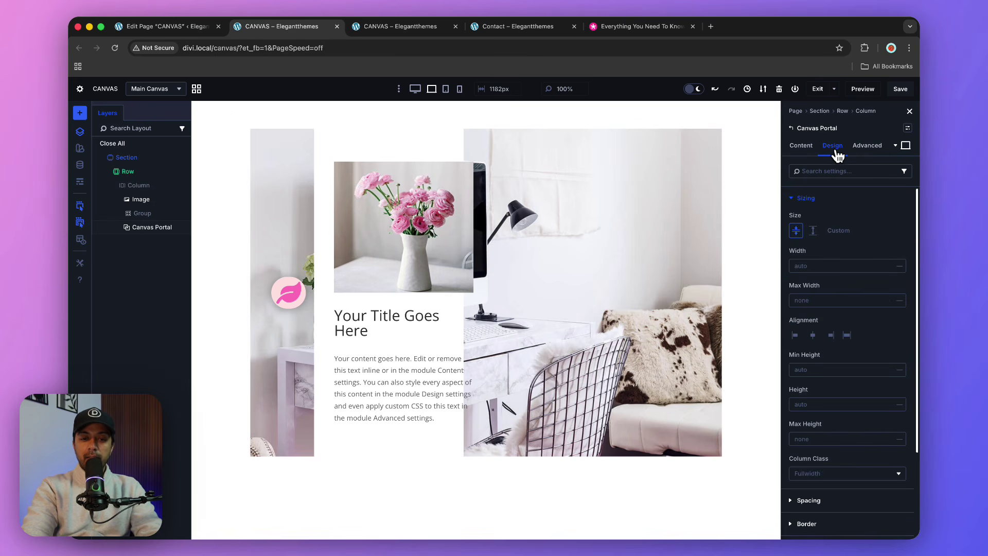
{"action": "left_click", "coordinate": [801, 264]}
{"action": "type", "text": "40"}
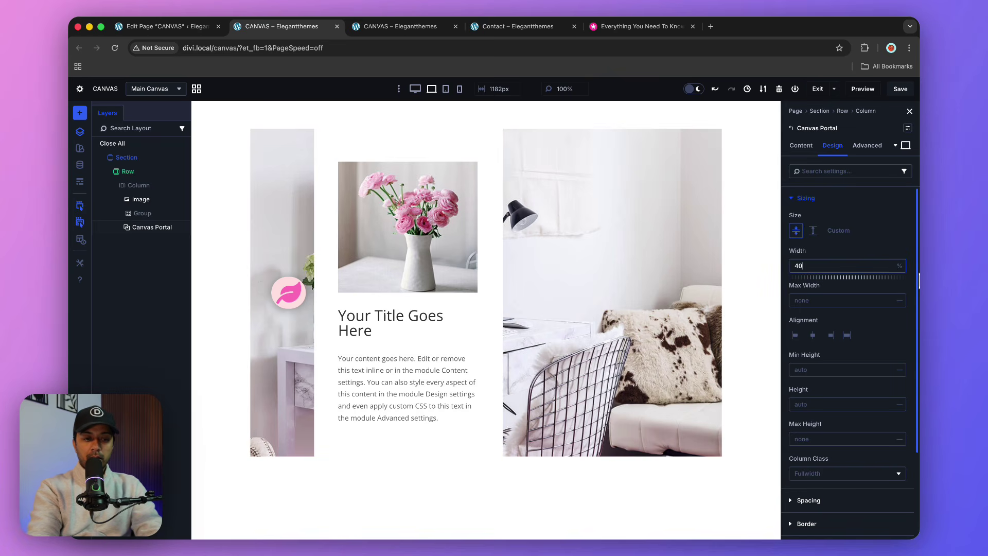
{"action": "left_click", "coordinate": [900, 266]}
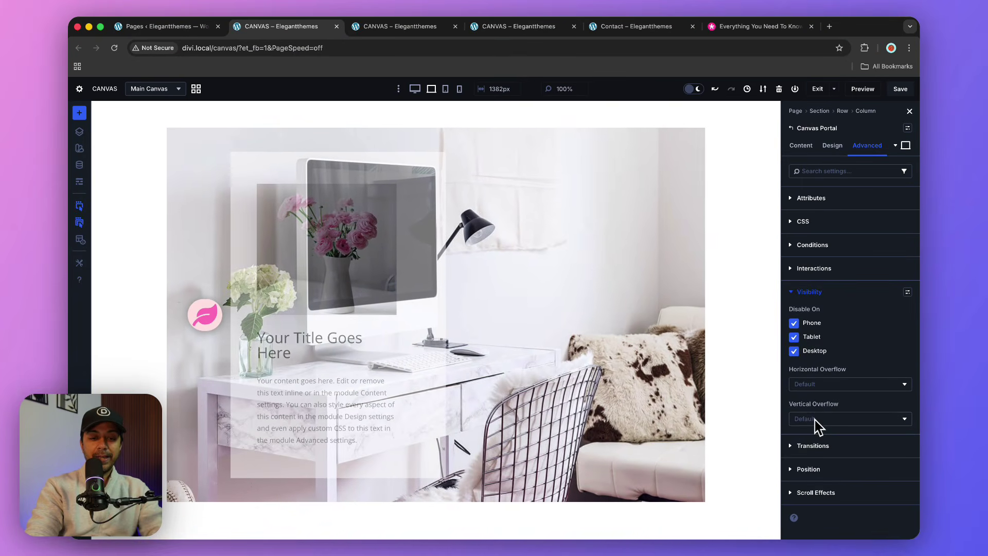
- Give the Canvas Portal the admin label Hotspot3
{"action": "left_click", "coordinate": [801, 145]}
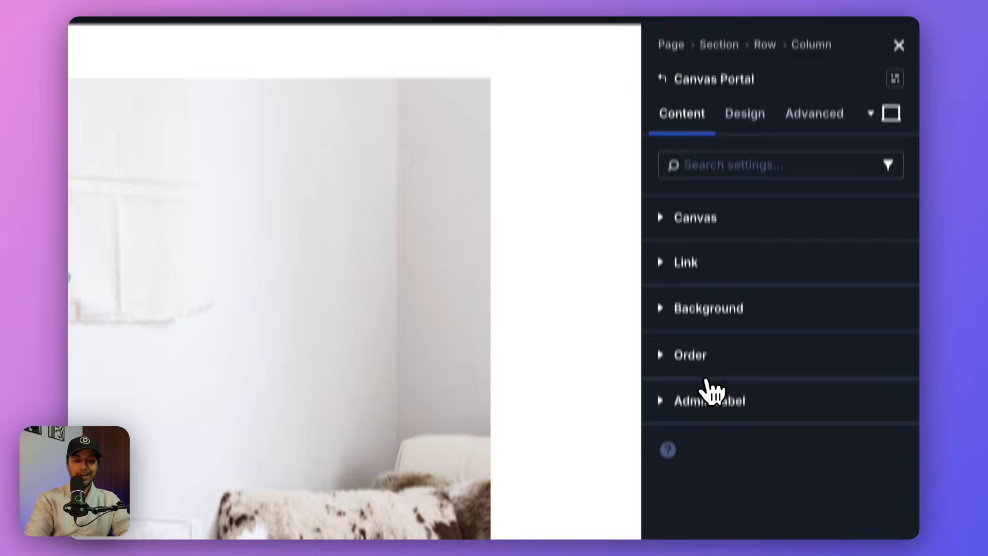
{"action": "left_click", "coordinate": [709, 452]}
{"action": "left_click", "coordinate": [708, 331]}
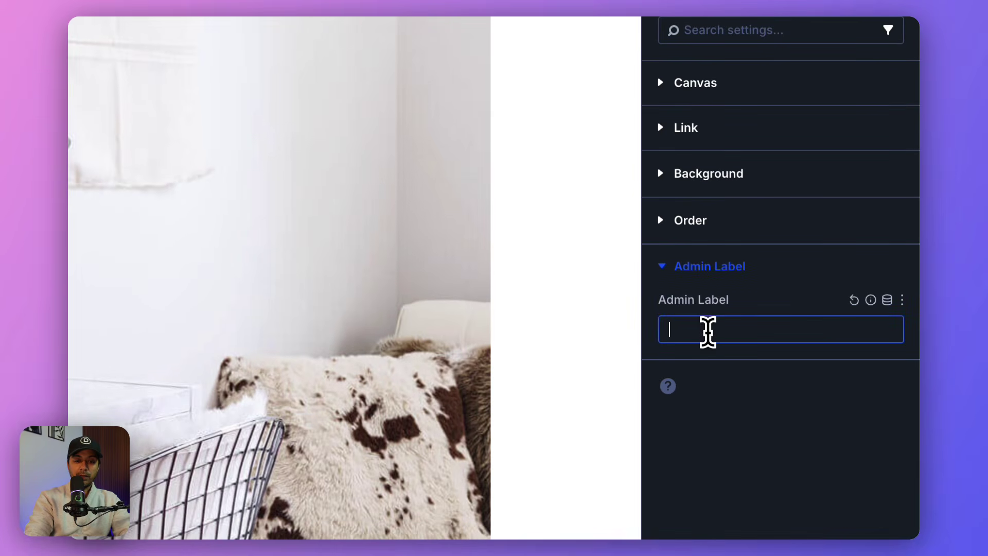
{"action": "type", "text": "Hotspot3"}
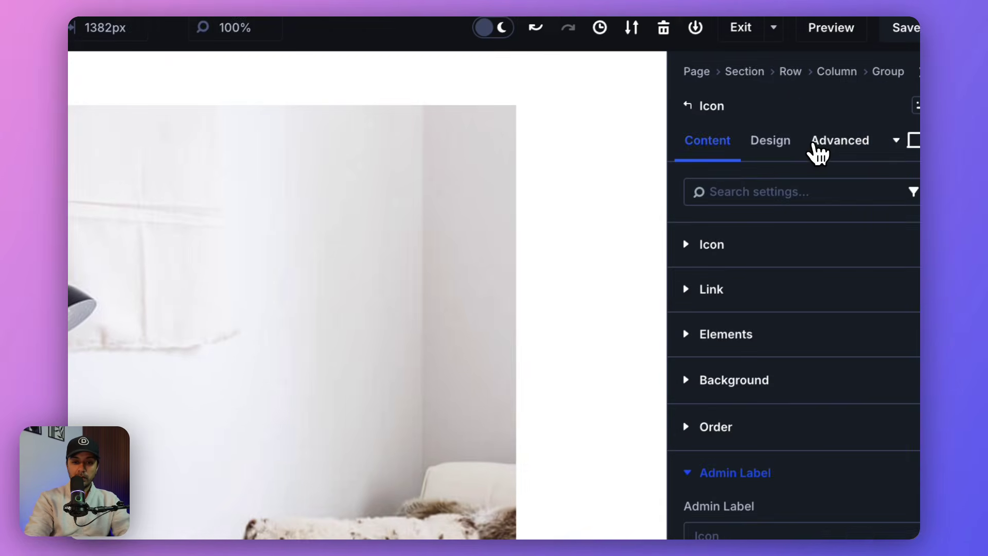
- Make the hotspot icon's iconhotstop1 interaction, Show Element on Mouse Enter, target Canvas Portal (Hotspot3) and save it
{"action": "left_click", "coordinate": [798, 150]}
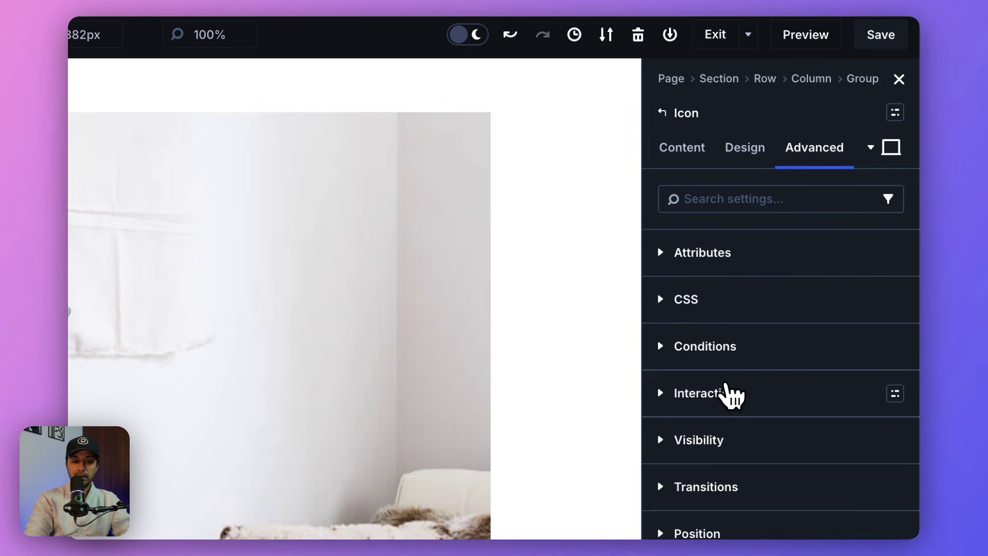
{"action": "left_click", "coordinate": [720, 396]}
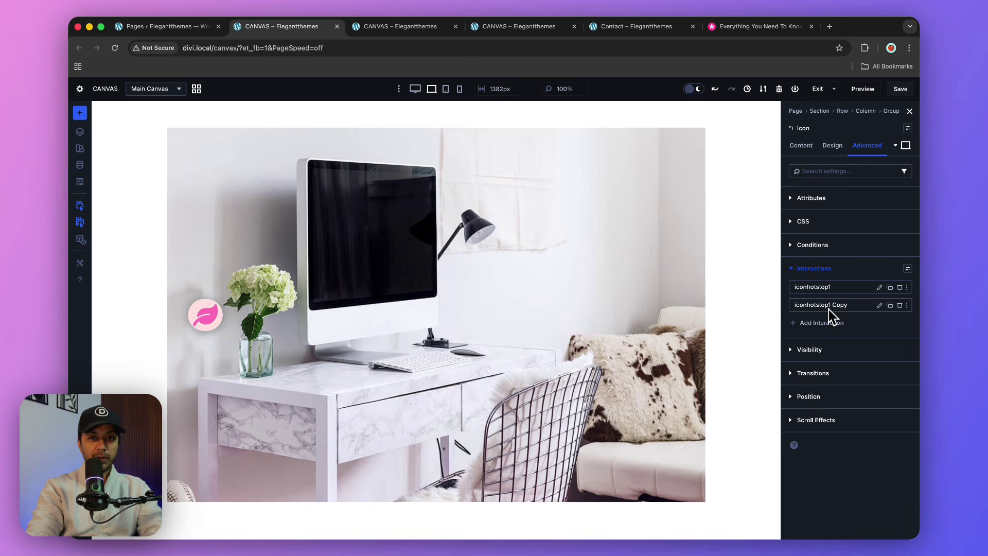
{"action": "left_click", "coordinate": [880, 289]}
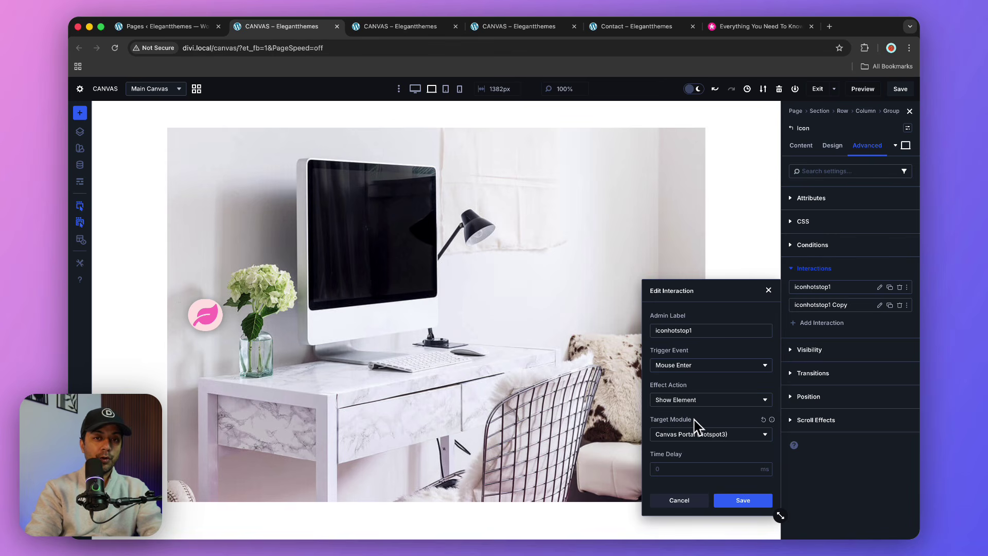
{"action": "left_click", "coordinate": [680, 434]}
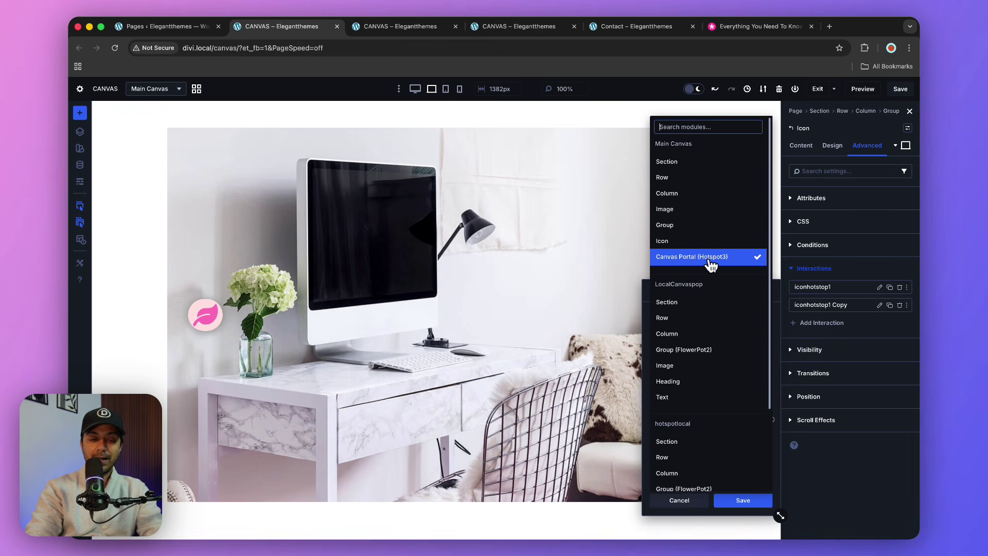
{"action": "left_click", "coordinate": [709, 262]}
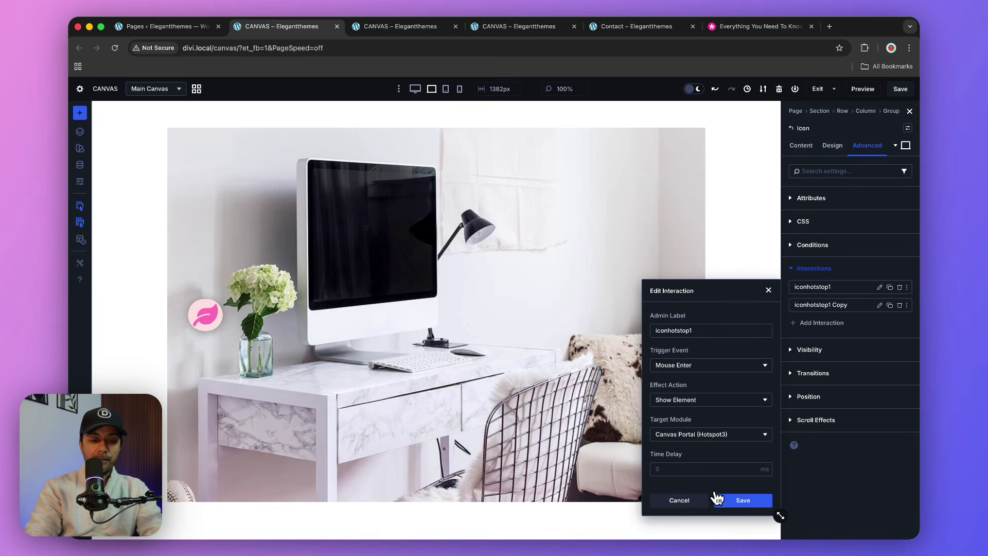
{"action": "left_click", "coordinate": [730, 502]}
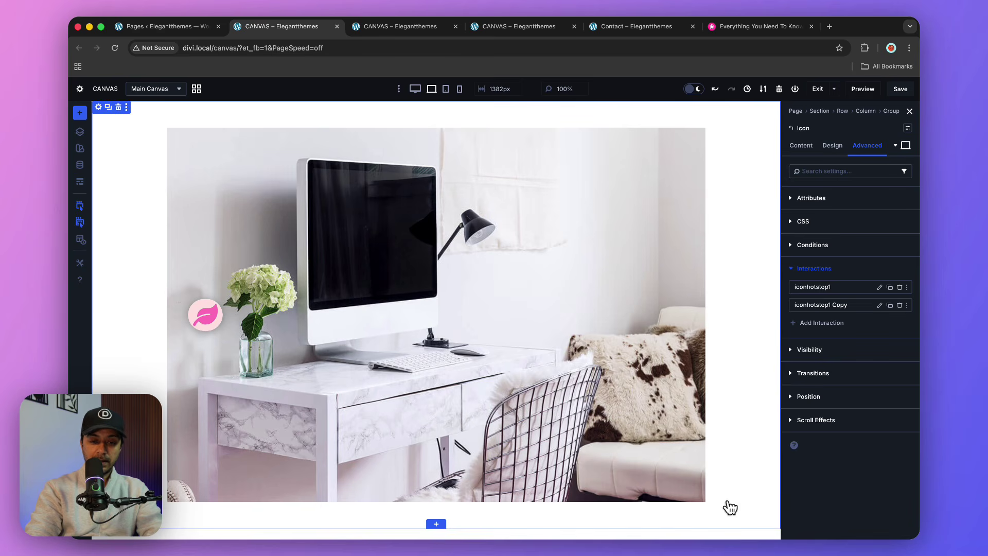
- Make the icon's iconhotstop1 Copy interaction, Hide Element on Mouse Exit, target Canvas Portal (Hotspot3) and save it
{"action": "left_click", "coordinate": [879, 305]}
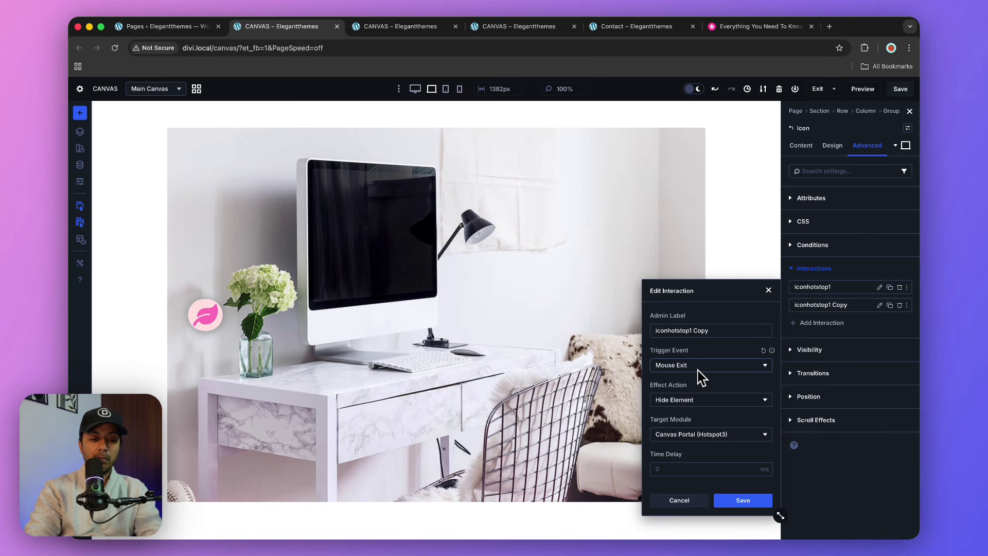
{"action": "left_click", "coordinate": [684, 398]}
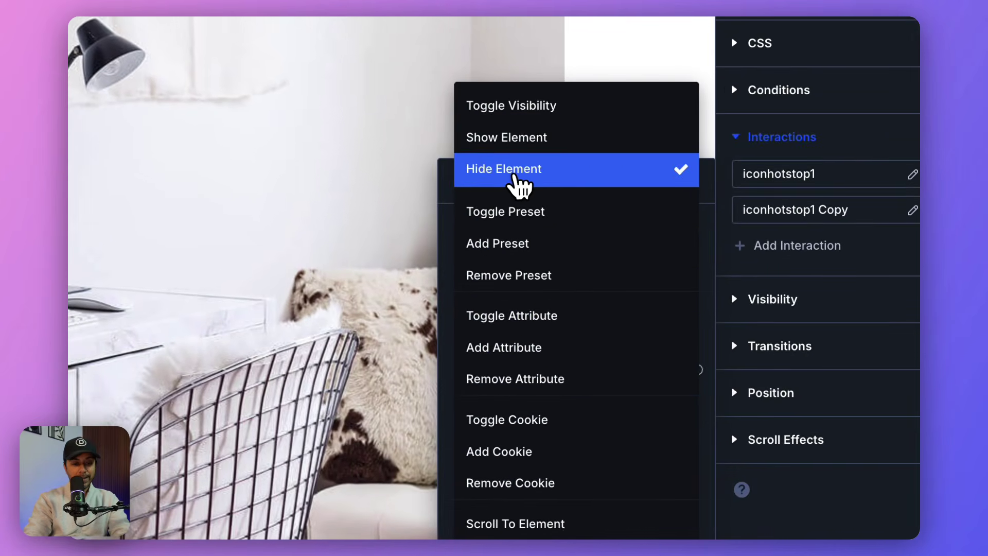
{"action": "left_click", "coordinate": [680, 286]}
{"action": "left_click", "coordinate": [481, 468]}
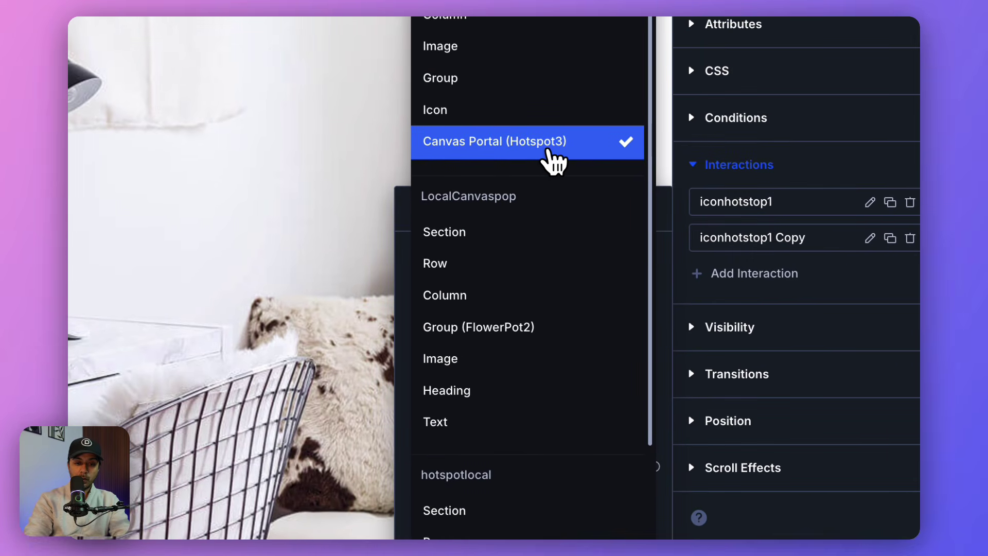
{"action": "left_click", "coordinate": [548, 149]}
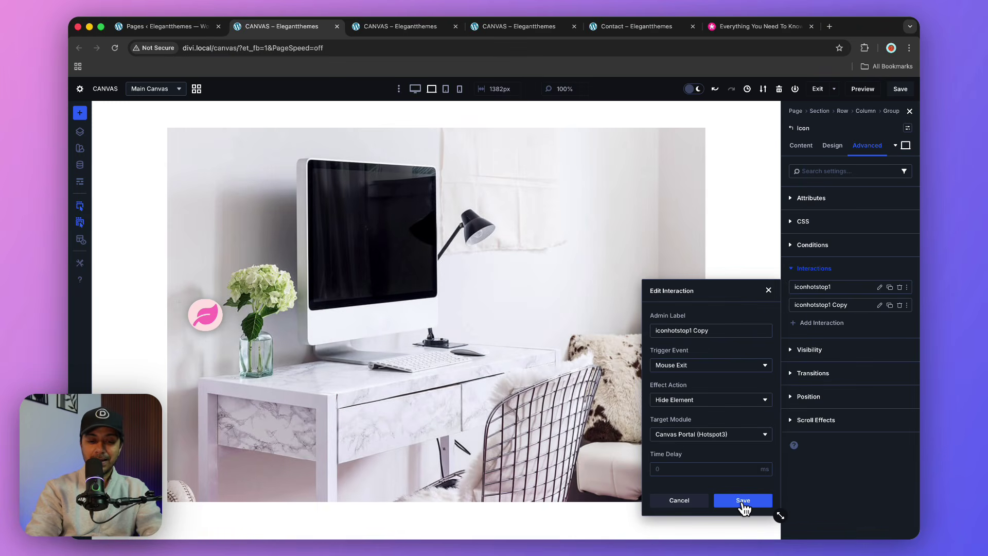
{"action": "left_click", "coordinate": [742, 501]}
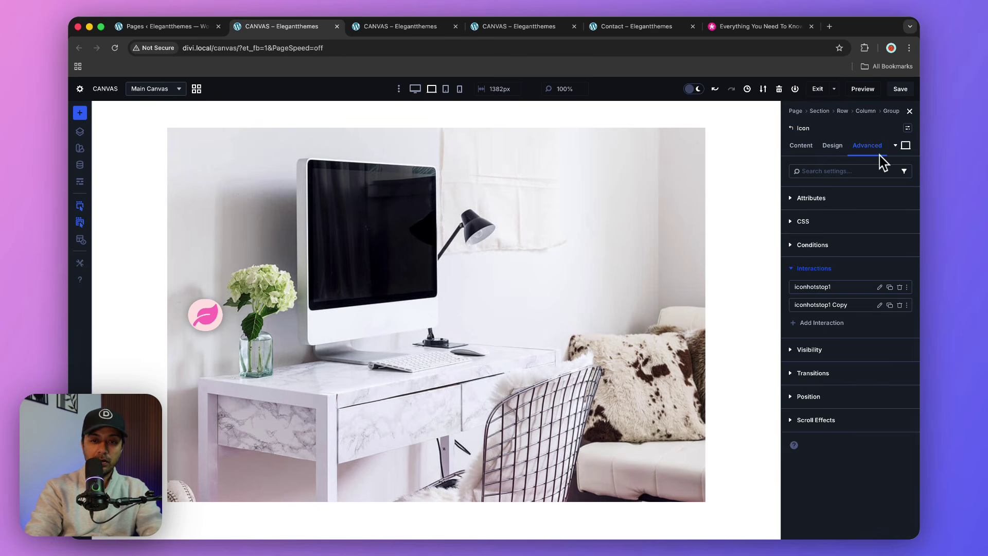
- Save the page and test the leaf icon's hover popup in the page preview
{"action": "left_click", "coordinate": [897, 94]}
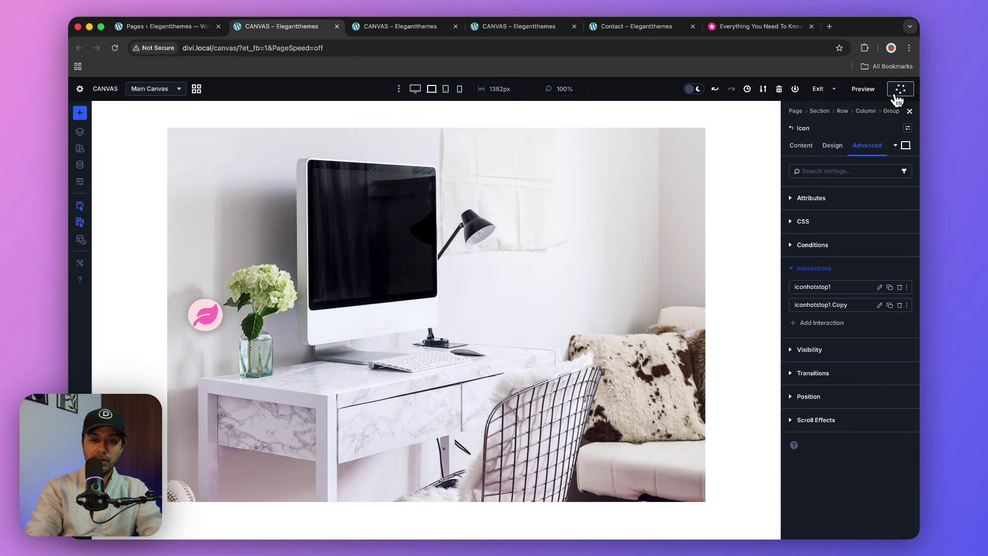
{"action": "left_click", "coordinate": [494, 27]}
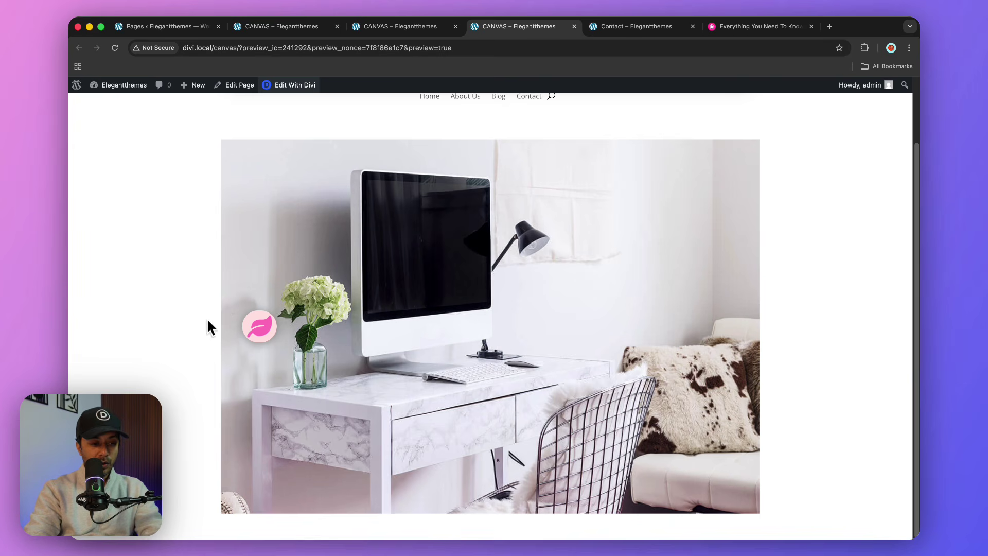
{"action": "mouse_move", "coordinate": [245, 326]}
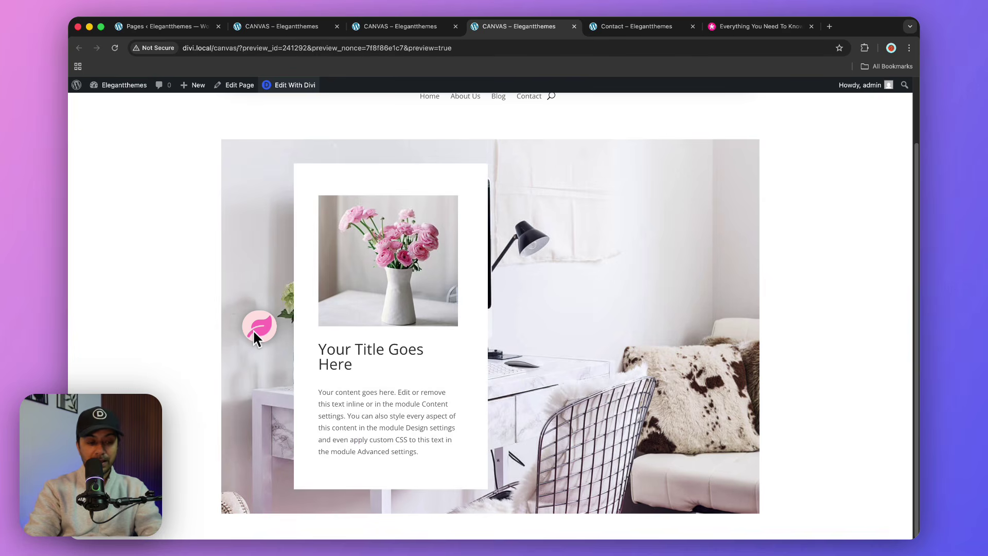
{"action": "mouse_move", "coordinate": [265, 329]}
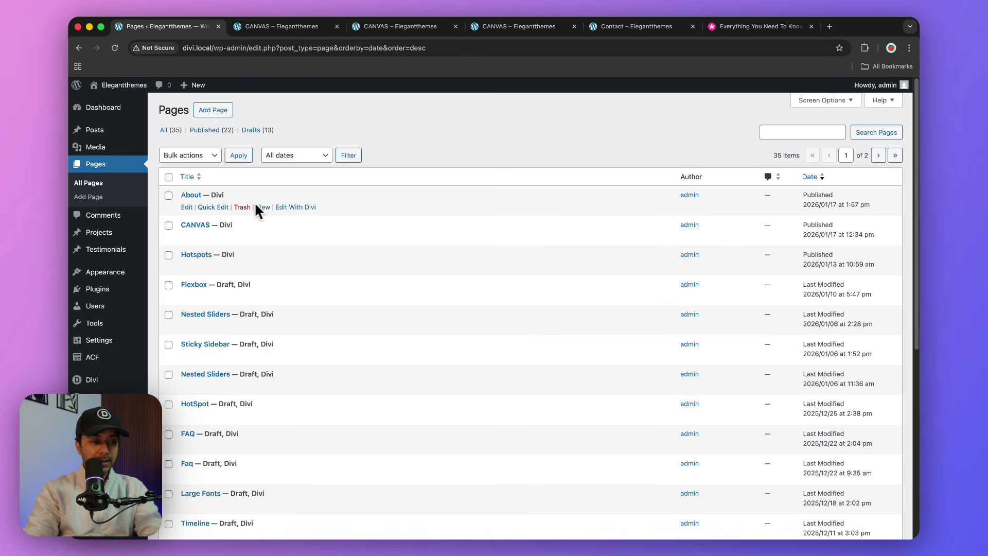
- Open the About page for editing with Divi and go to the empty row above the How I Work section
{"action": "left_click", "coordinate": [288, 208]}
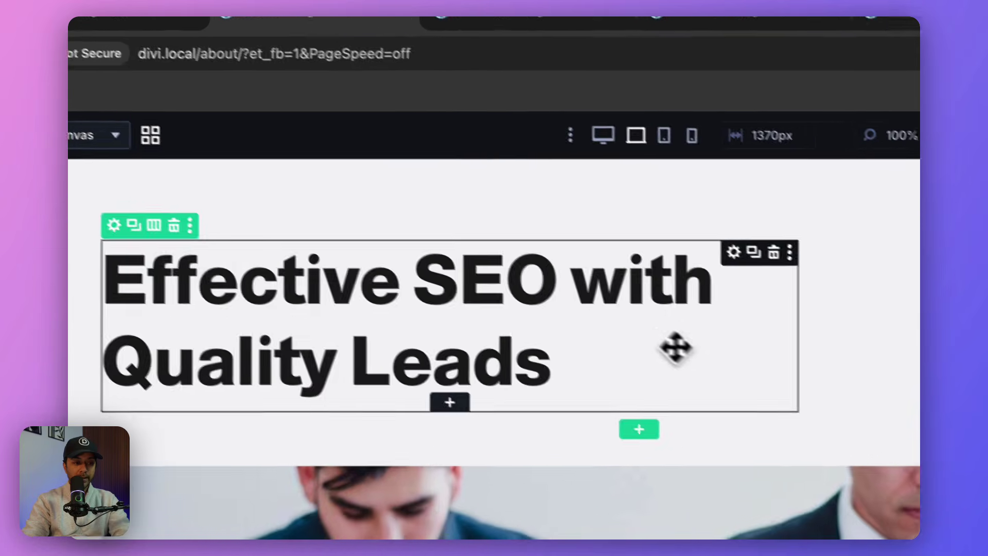
{"action": "scroll", "coordinate": [518, 241], "scroll_direction": "down", "scroll_amount": 10}
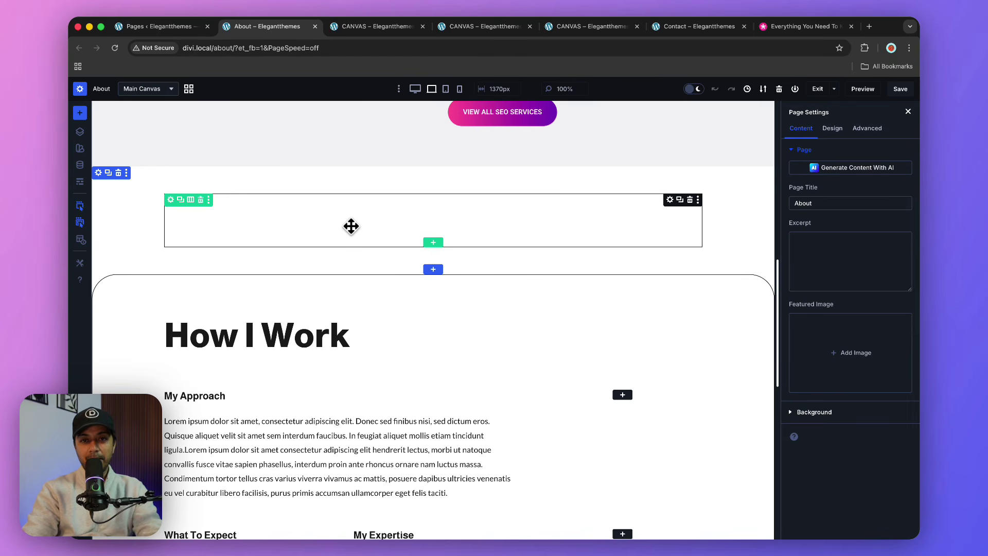
{"action": "left_click", "coordinate": [319, 227]}
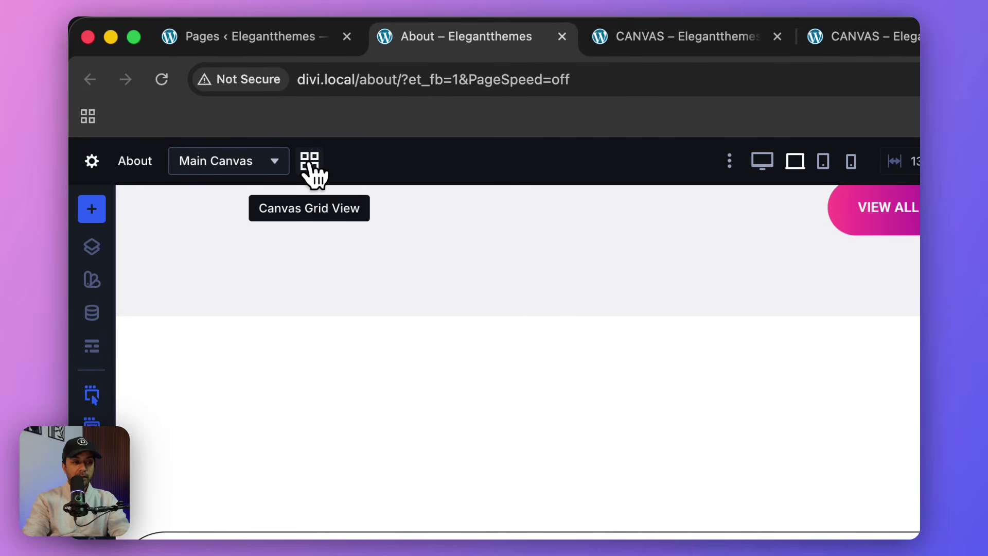
- Create a global canvas named Team2, set to Don't Append, and insert a single-column row without adding a module
{"action": "left_click", "coordinate": [309, 164]}
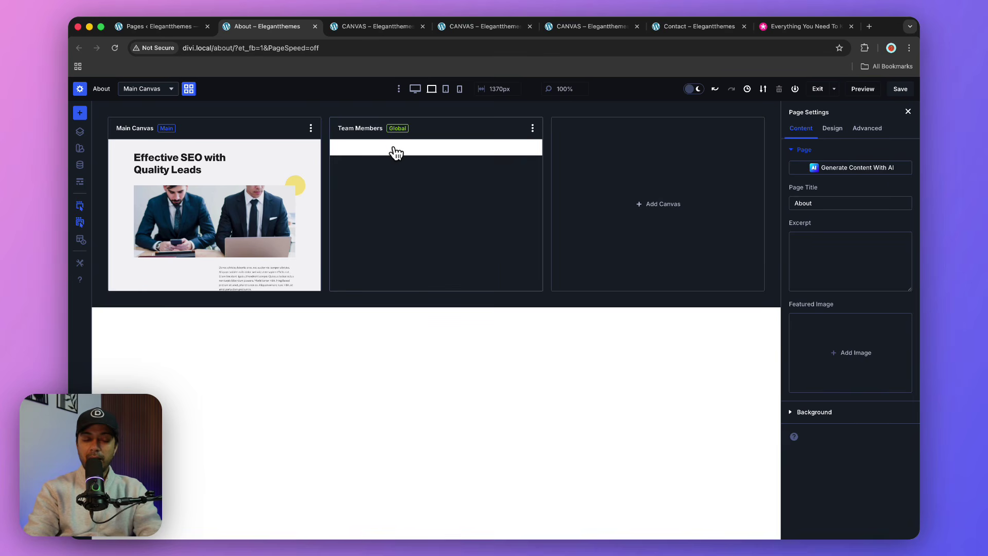
{"action": "left_click", "coordinate": [663, 206]}
{"action": "type", "text": "Team2"}
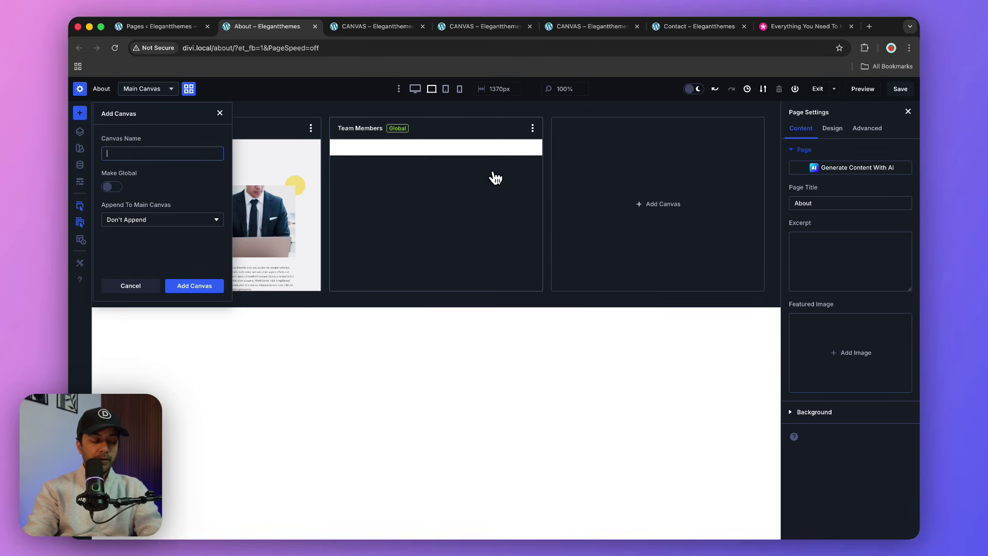
{"action": "left_click", "coordinate": [114, 186]}
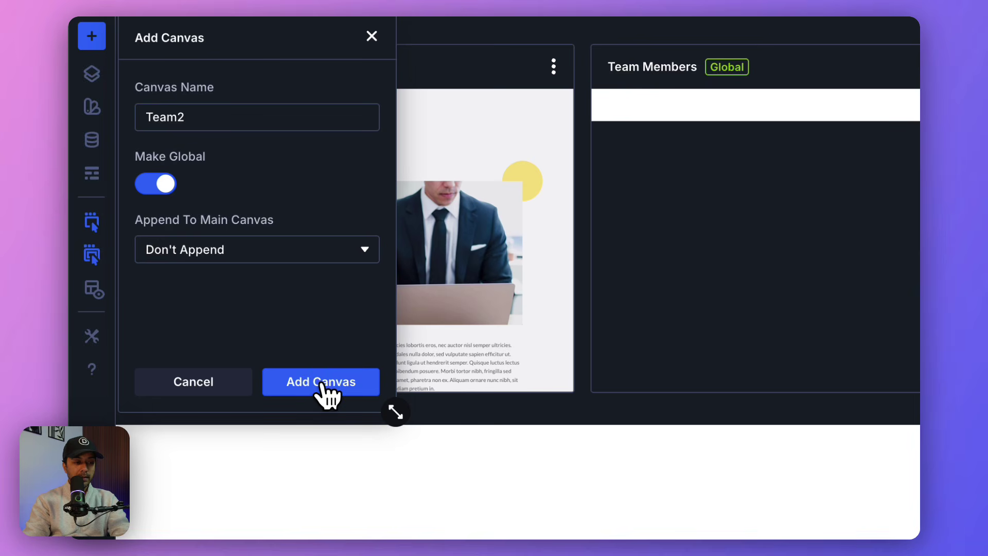
{"action": "left_click", "coordinate": [322, 385]}
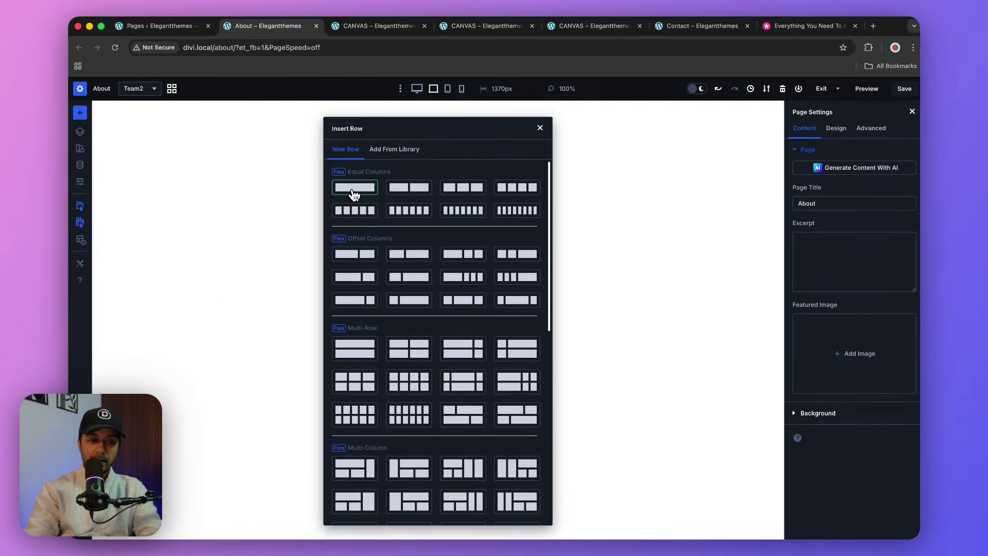
{"action": "left_click", "coordinate": [353, 190]}
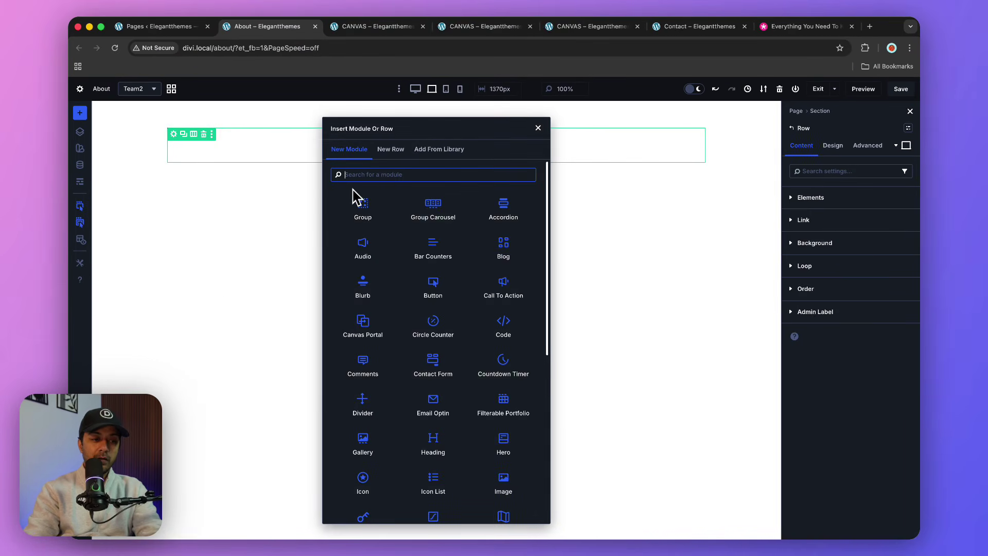
{"action": "left_click", "coordinate": [267, 150]}
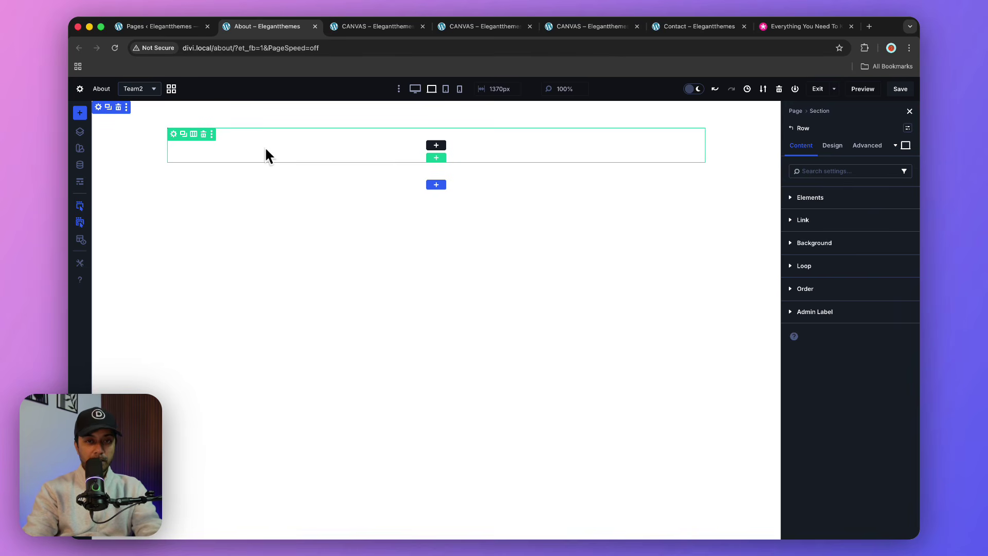
- Load the premade Softball League Team Page layout into the Team2 canvas
{"action": "left_click", "coordinate": [80, 114]}
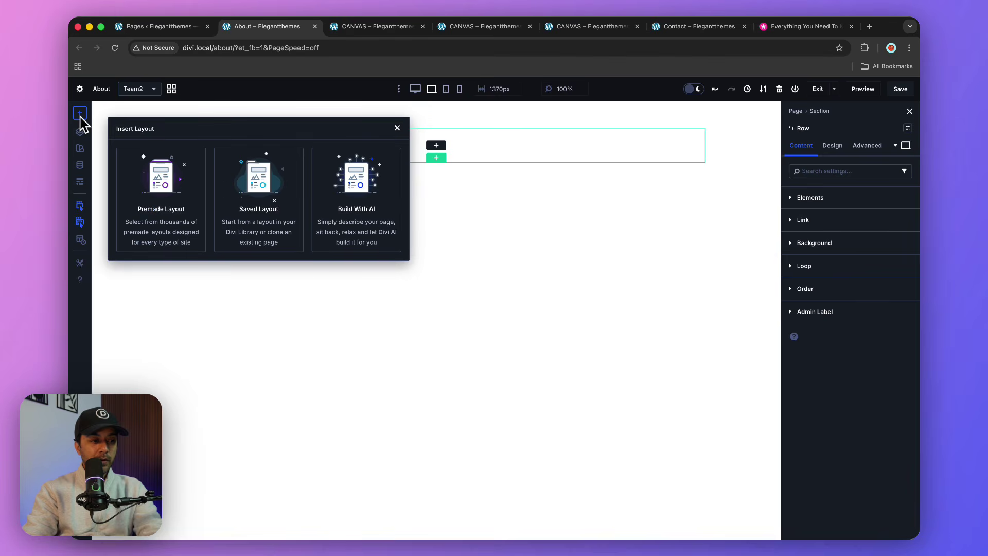
{"action": "left_click", "coordinate": [157, 195]}
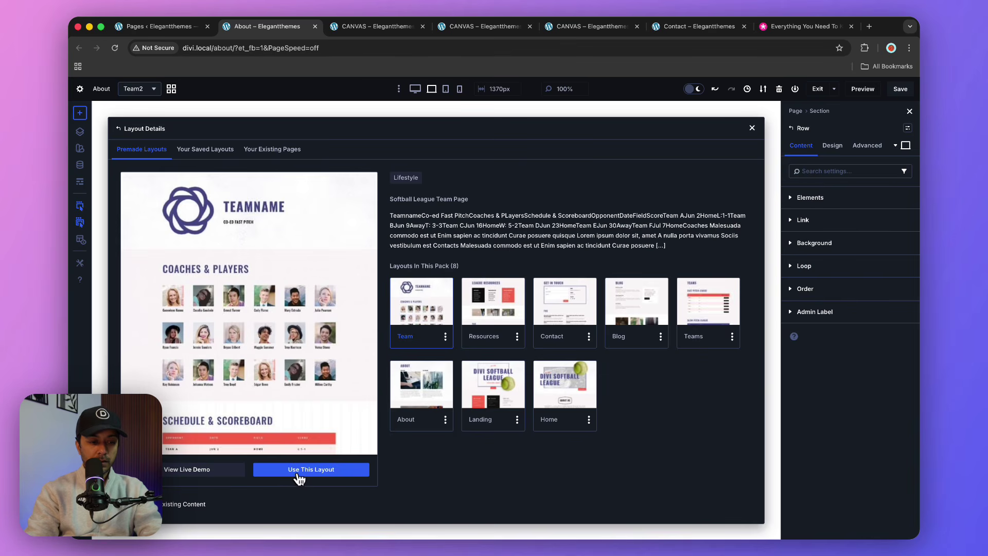
{"action": "left_click", "coordinate": [297, 474]}
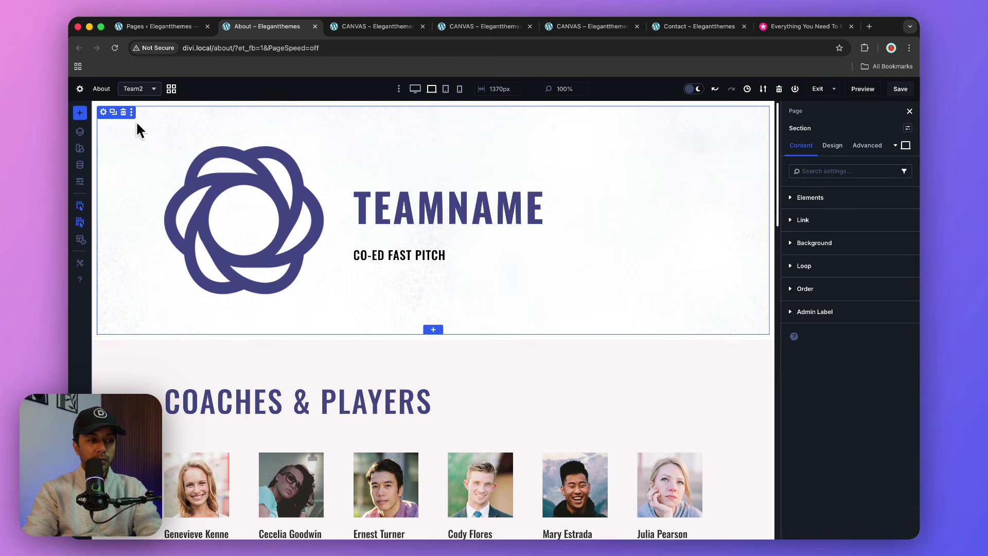
- Delete every section of the Team2 canvas except Coaches & Players, including the team header, Schedule & Scoreboard and footer, and save the page
{"action": "left_click", "coordinate": [123, 112]}
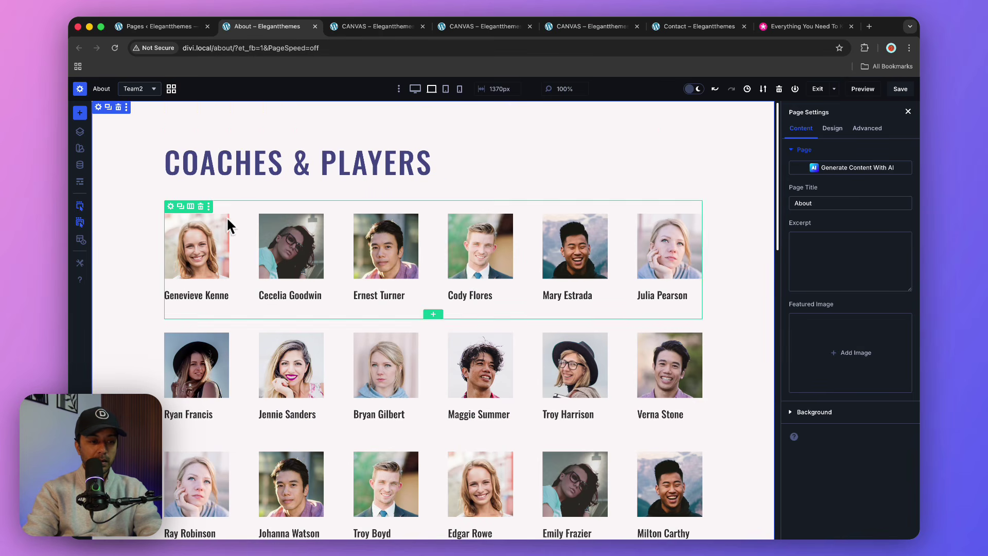
{"action": "scroll", "coordinate": [275, 203], "scroll_direction": "down", "scroll_amount": 8}
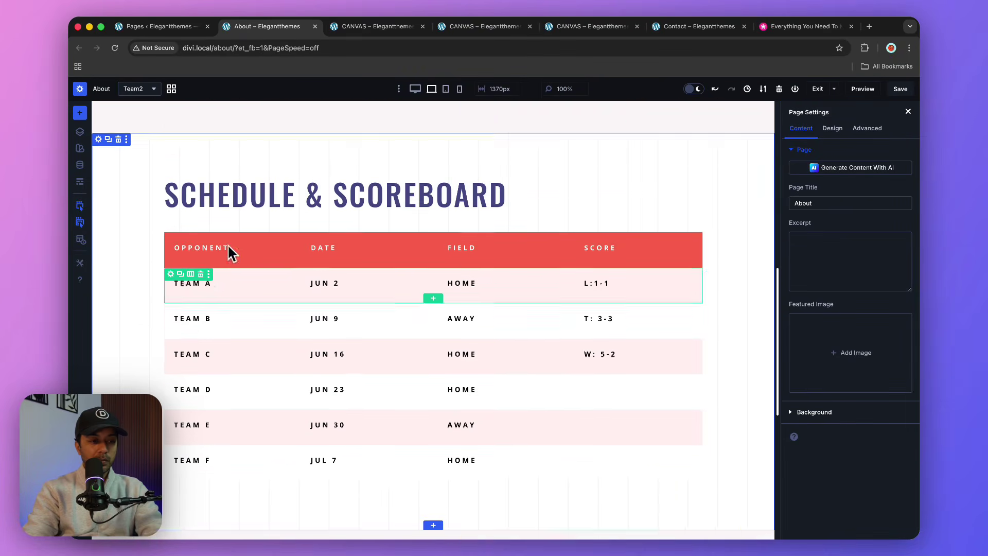
{"action": "left_click", "coordinate": [118, 209]}
{"action": "left_click", "coordinate": [117, 208]}
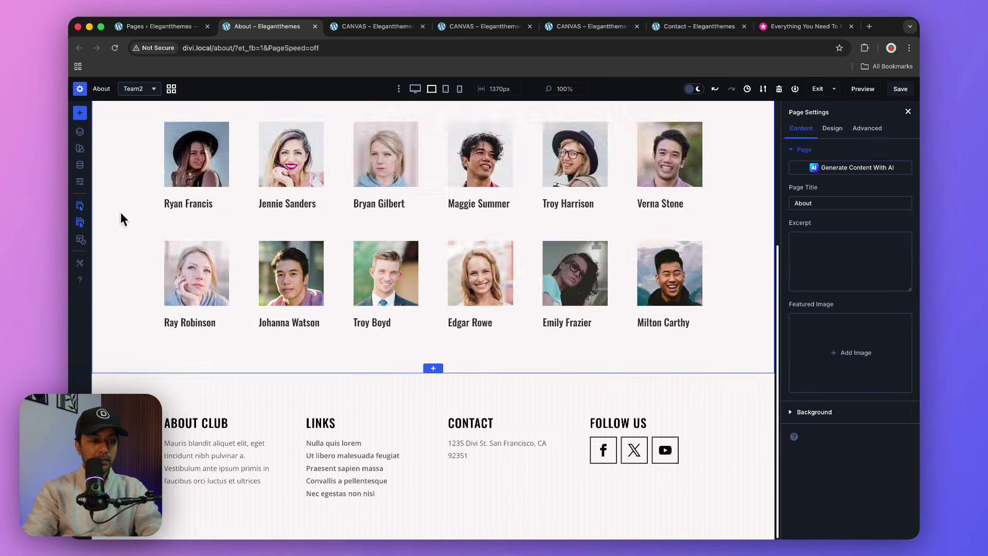
{"action": "scroll", "coordinate": [323, 303], "scroll_direction": "up", "scroll_amount": 5}
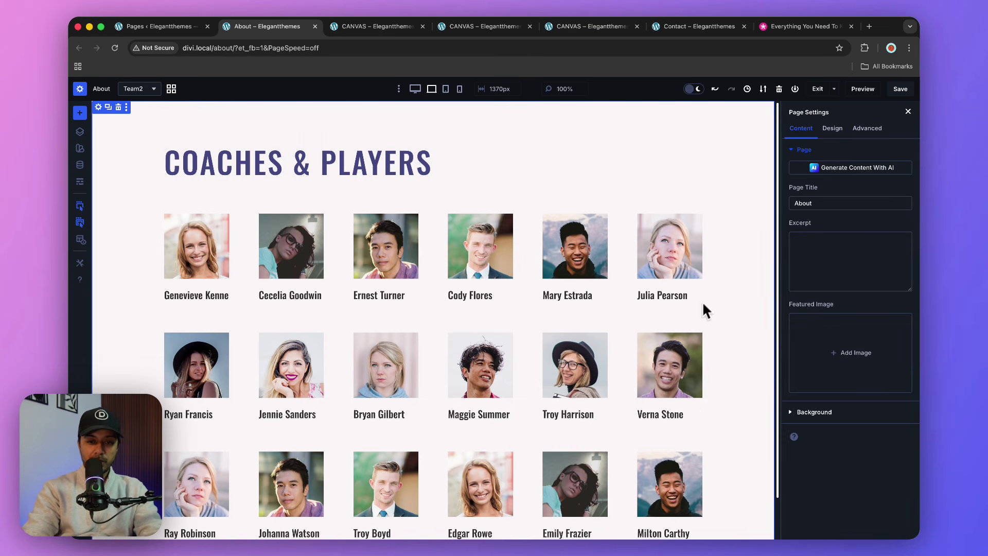
{"action": "left_click", "coordinate": [900, 89]}
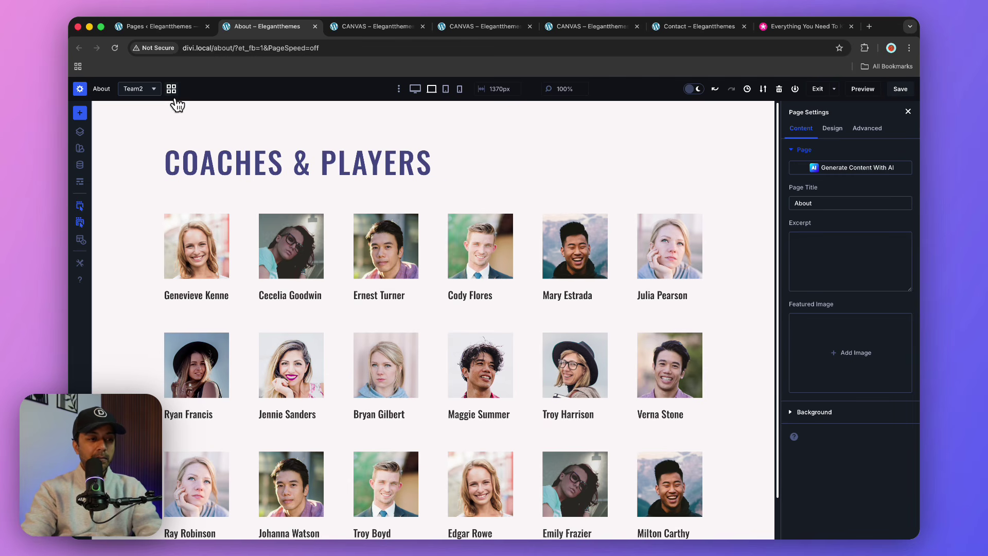
- Delete the empty Team Members global canvas from the canvas overview
{"action": "left_click", "coordinate": [171, 89]}
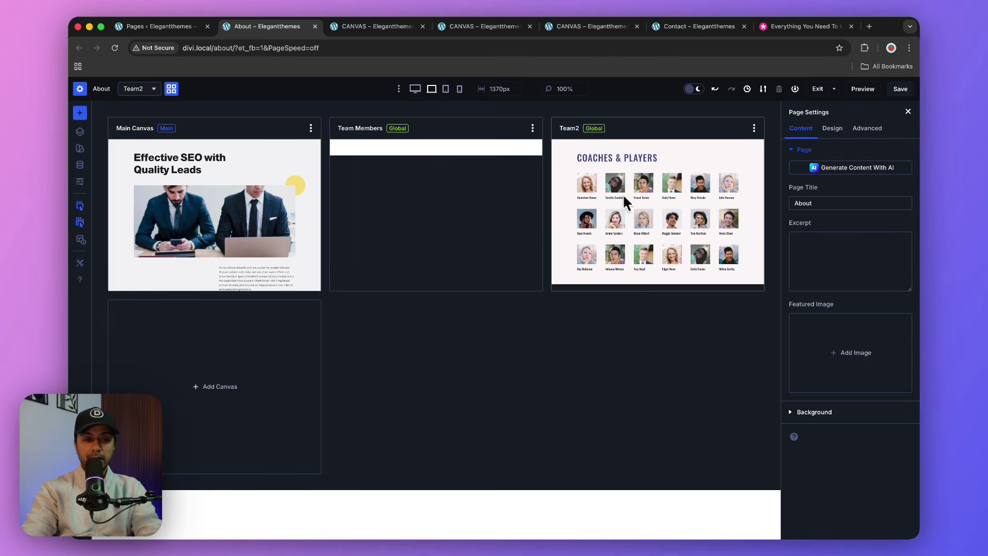
{"action": "left_click", "coordinate": [532, 128]}
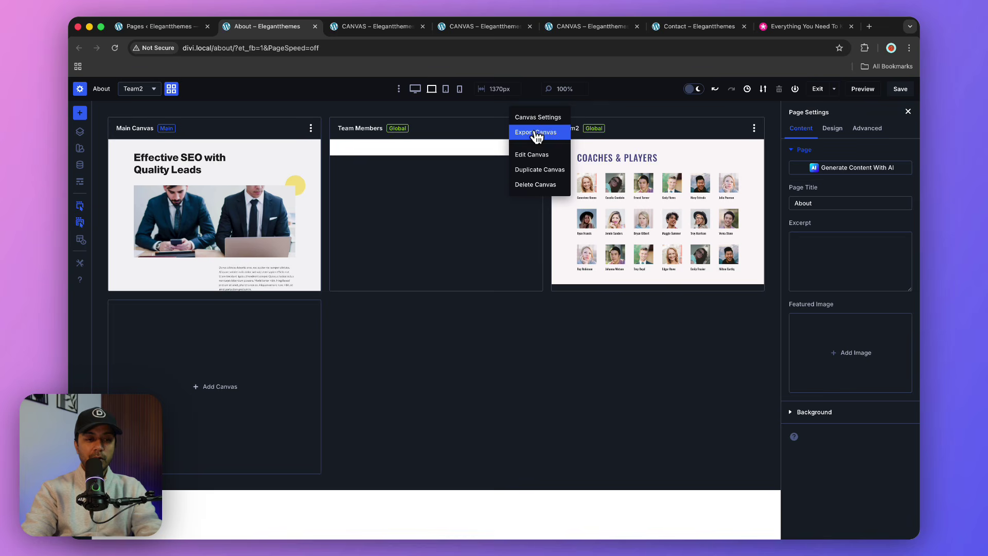
{"action": "left_click", "coordinate": [529, 186]}
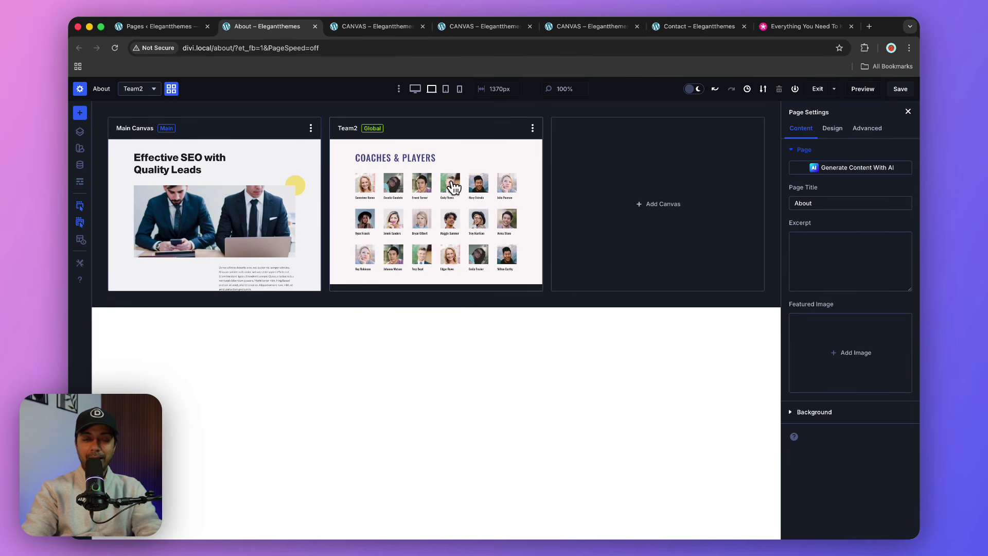
- On the Main Canvas, insert a single-column row with a Canvas Portal module in the empty section above How I Work
{"action": "left_click", "coordinate": [228, 192]}
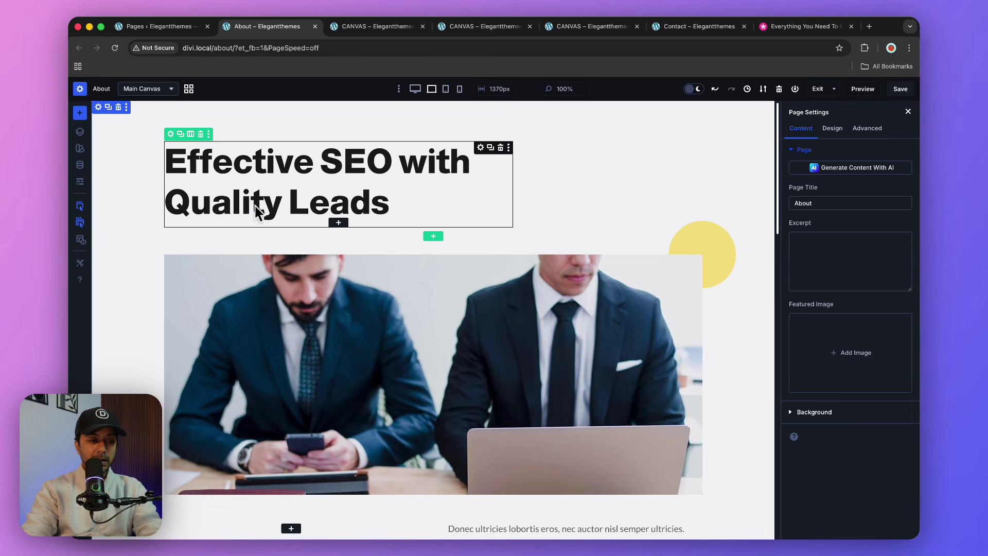
{"action": "scroll", "coordinate": [459, 288], "scroll_direction": "down", "scroll_amount": 5}
{"action": "scroll", "coordinate": [463, 291], "scroll_direction": "down", "scroll_amount": 5}
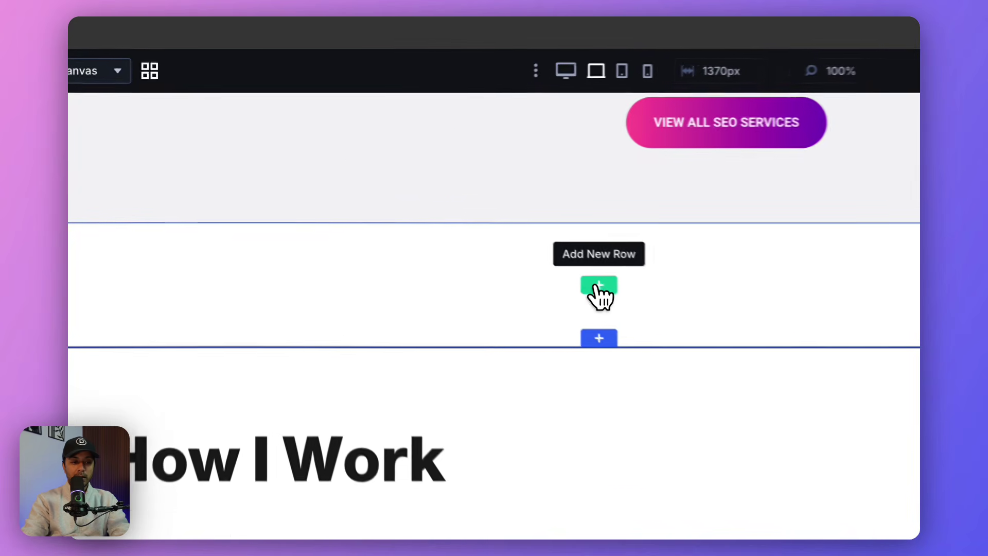
{"action": "left_click", "coordinate": [433, 207]}
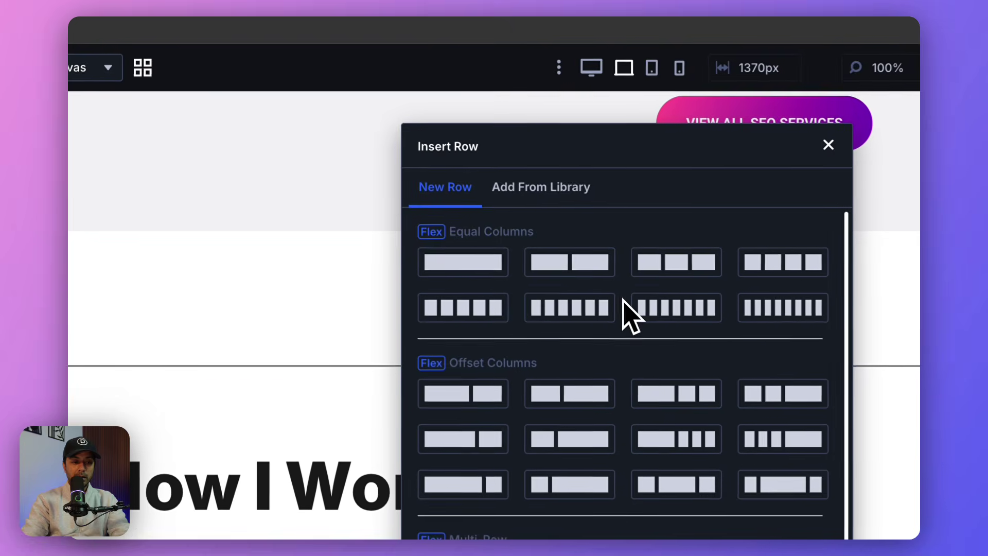
{"action": "left_click", "coordinate": [463, 263]}
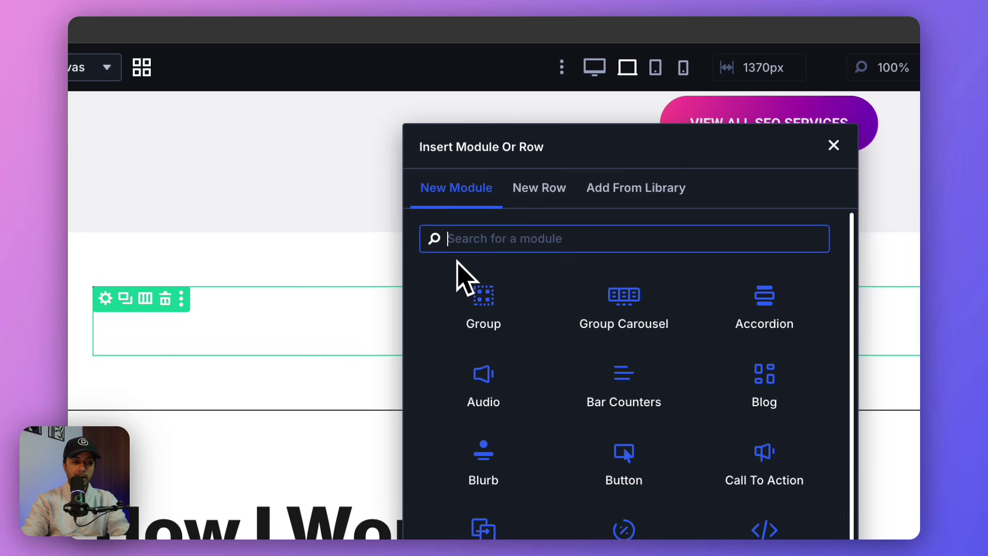
{"action": "type", "text": "ca"}
{"action": "key", "text": "BackSpace"}
{"action": "key", "text": "BackSpace"}
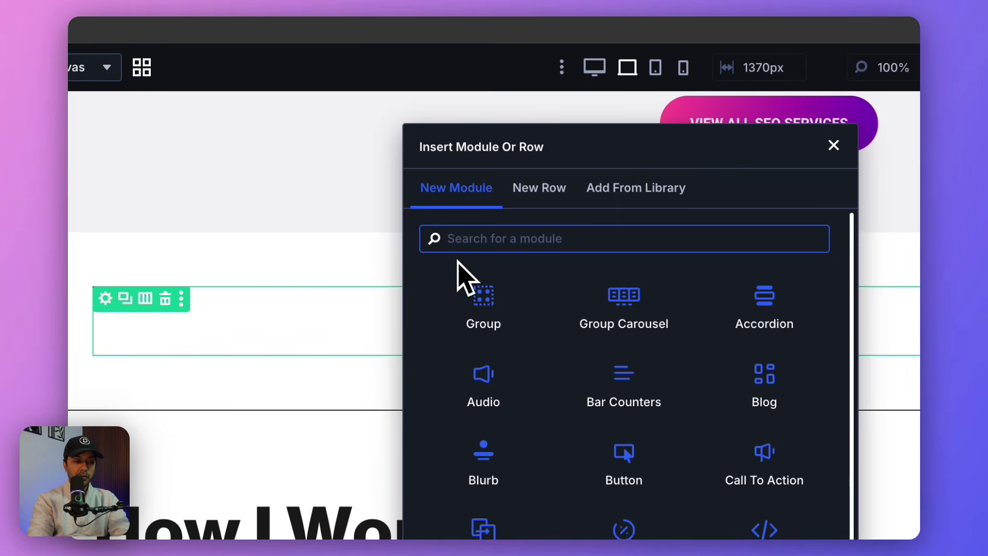
{"action": "type", "text": "canvas"}
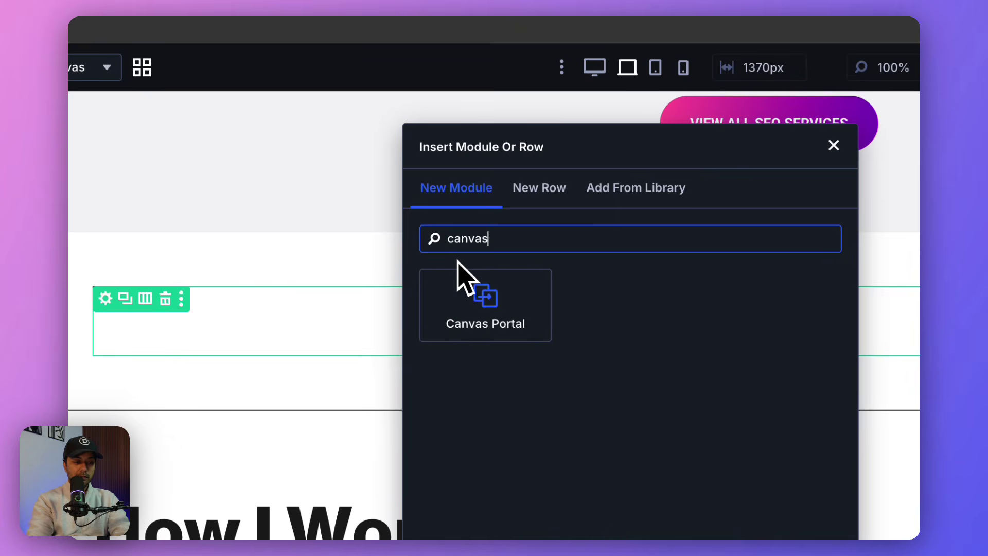
{"action": "left_click", "coordinate": [435, 299]}
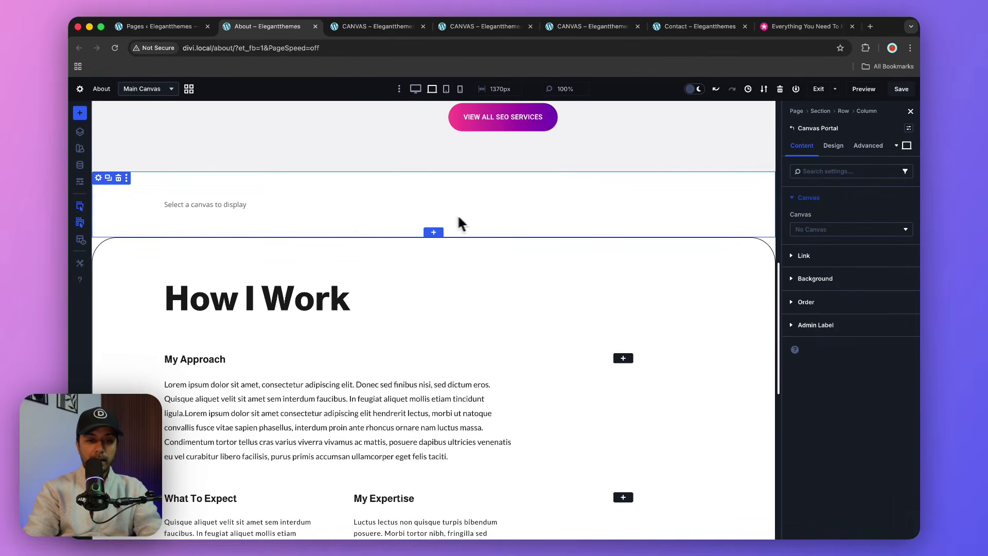
- Set the Canvas Portal to display the Team2 global canvas, review the embedded team section, and save the About page
{"action": "left_click", "coordinate": [849, 234]}
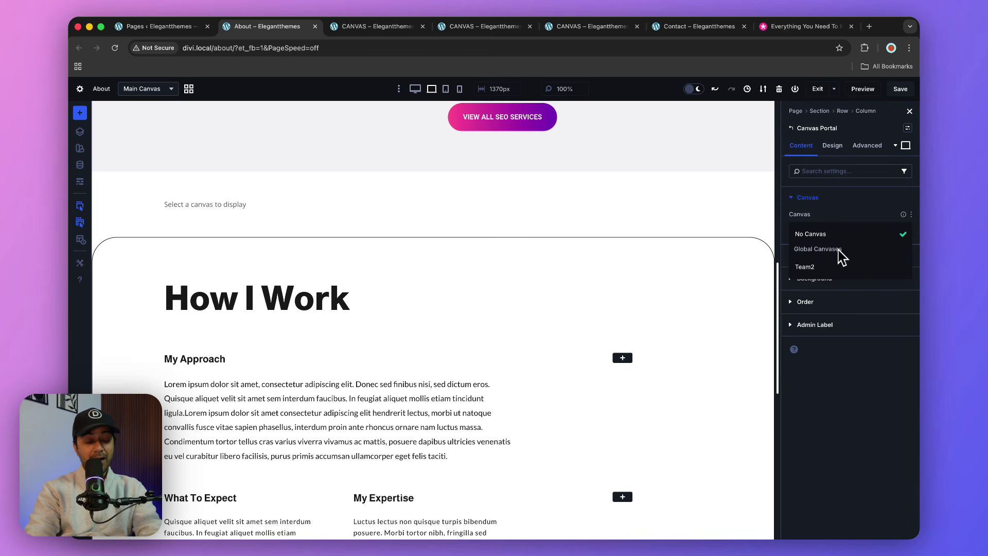
{"action": "left_click", "coordinate": [813, 271]}
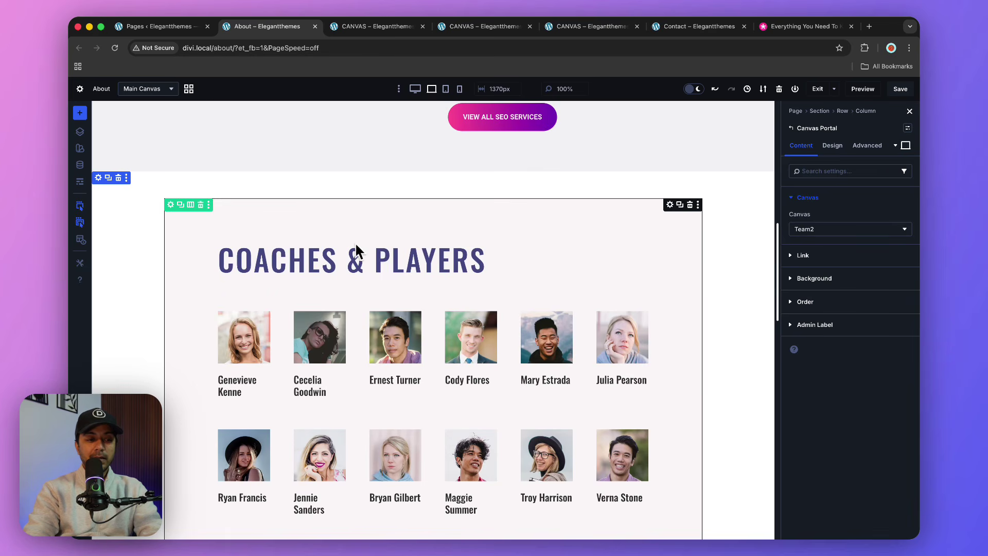
{"action": "scroll", "coordinate": [342, 249], "scroll_direction": "down", "scroll_amount": 8}
{"action": "scroll", "coordinate": [465, 229], "scroll_direction": "up", "scroll_amount": 9}
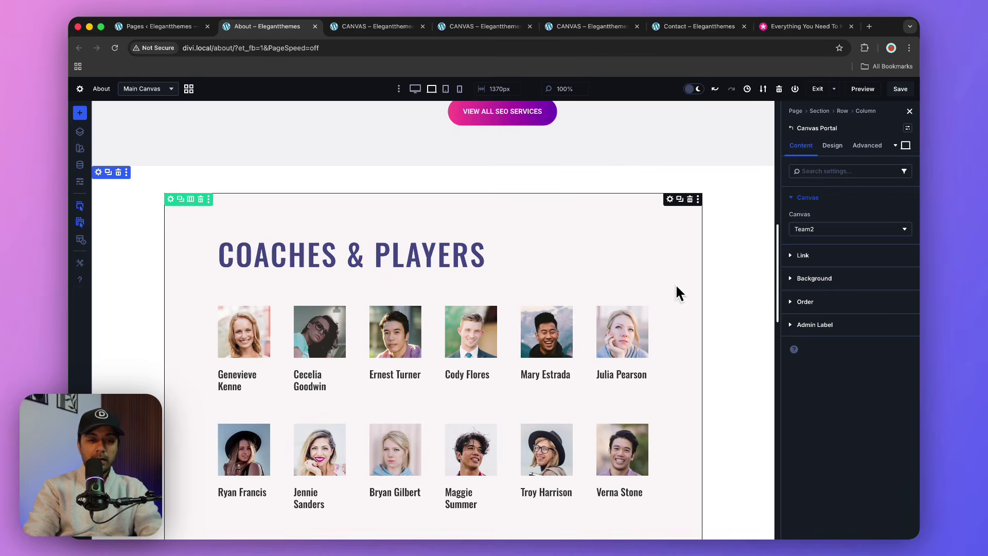
{"action": "left_click", "coordinate": [901, 89]}
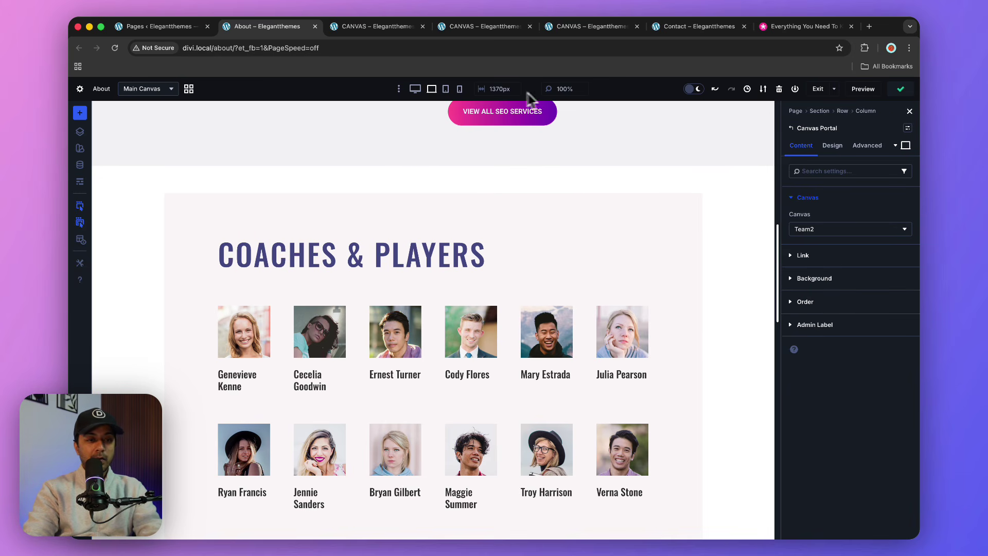
- Exit to the WordPress dashboard, create a page titled Try, and start building it from a blank layout with the Divi Builder
{"action": "left_click", "coordinate": [818, 90]}
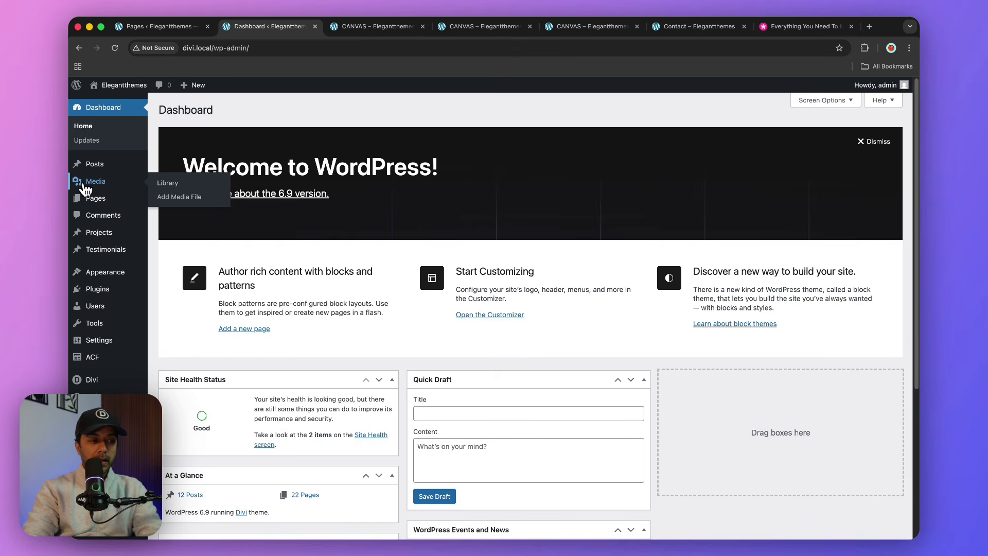
{"action": "mouse_move", "coordinate": [85, 197]}
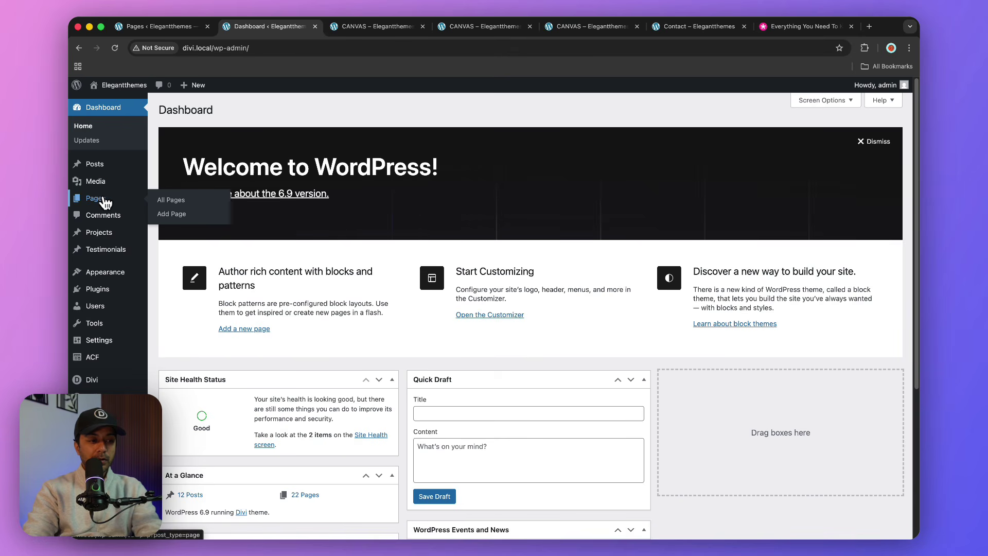
{"action": "left_click", "coordinate": [172, 215]}
{"action": "type", "text": "Try"}
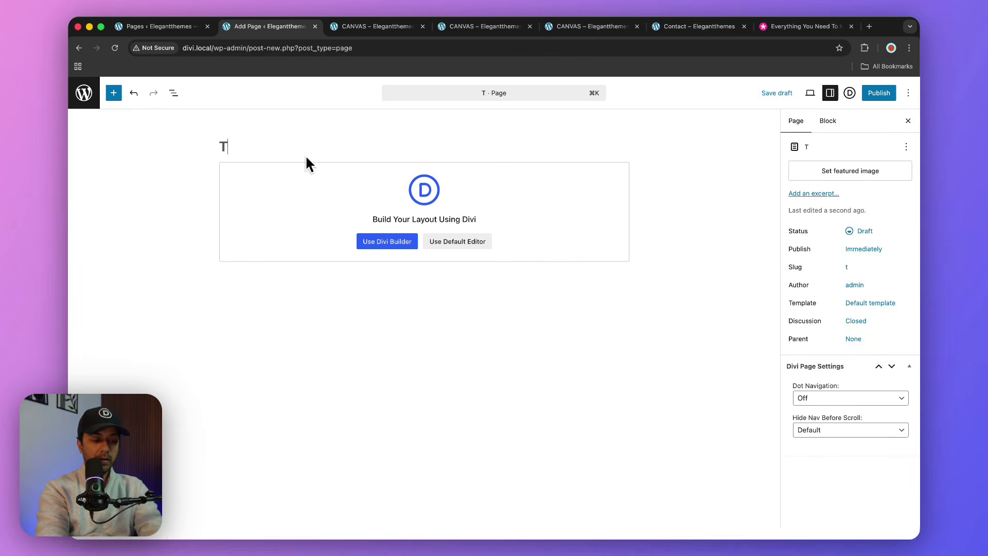
{"action": "left_click", "coordinate": [389, 244]}
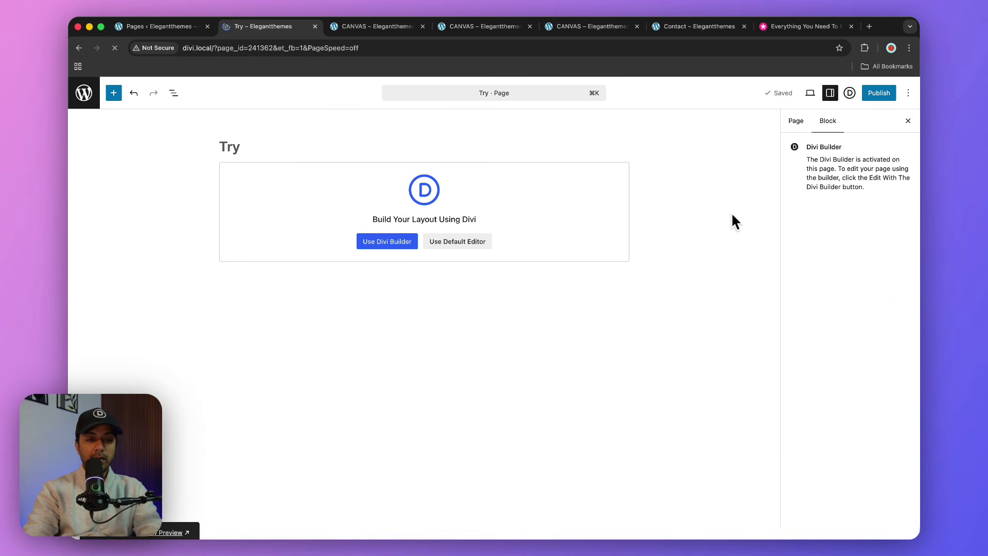
{"action": "left_click", "coordinate": [180, 234]}
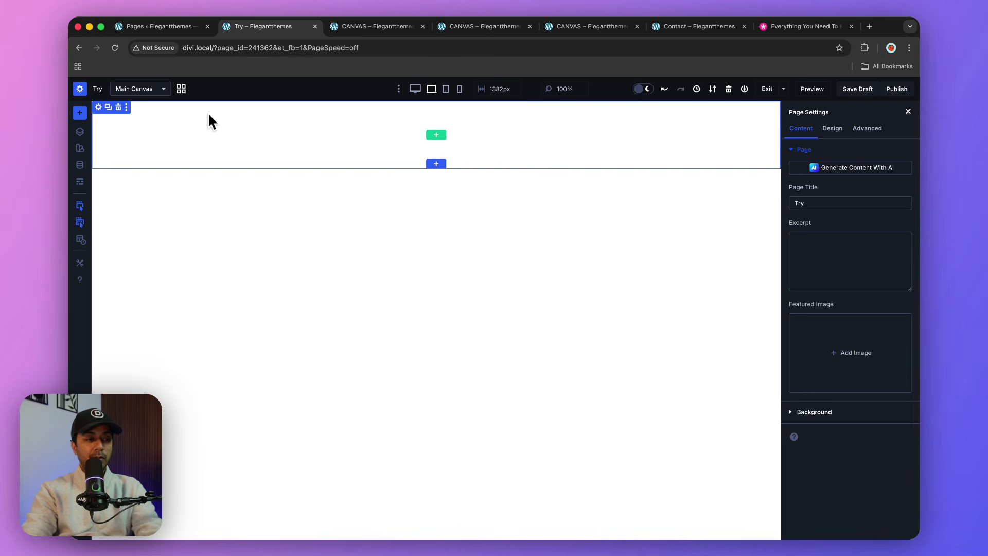
- Check the Try page's available canvases, and add a single-column row to its Main Canvas with a Canvas Portal displaying Team2
{"action": "left_click", "coordinate": [181, 89]}
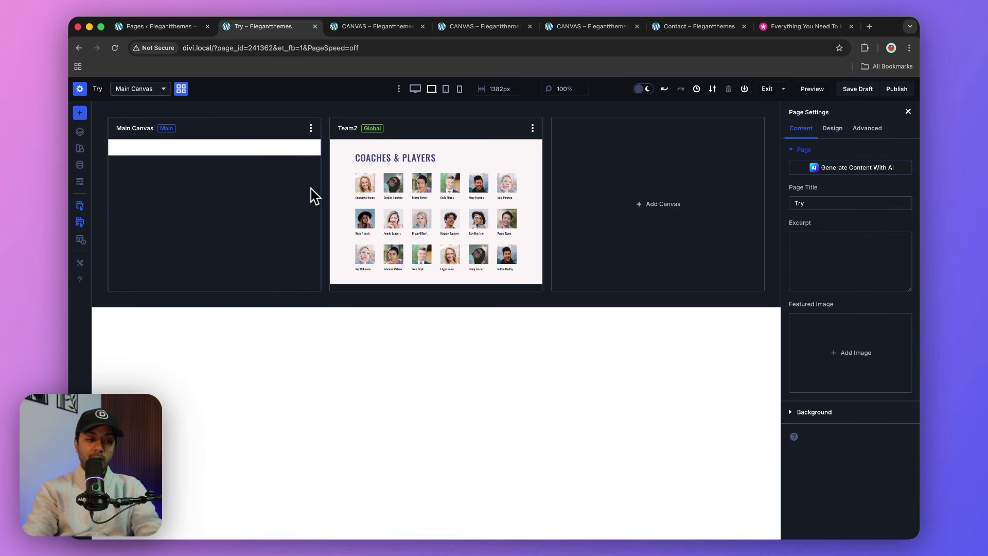
{"action": "left_click", "coordinate": [255, 216]}
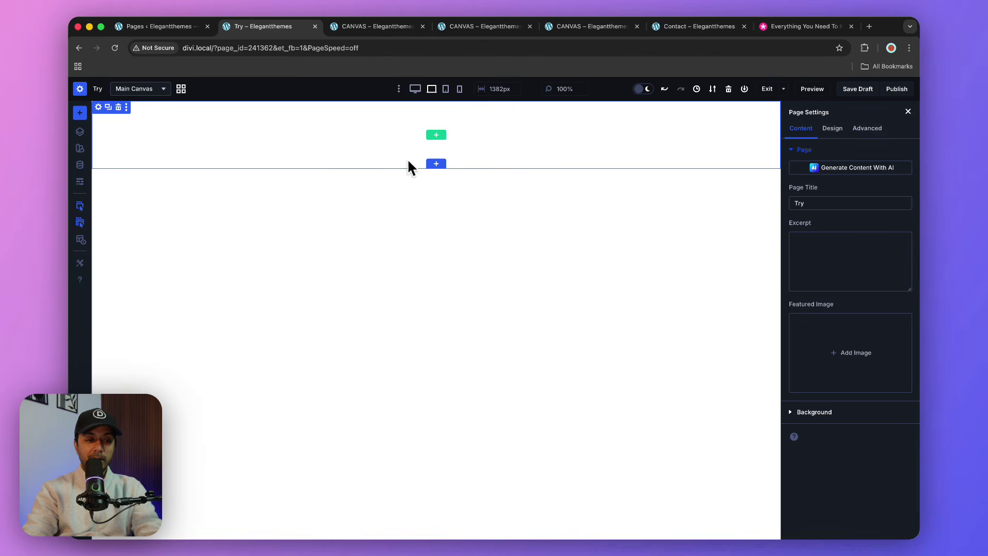
{"action": "left_click", "coordinate": [437, 137]}
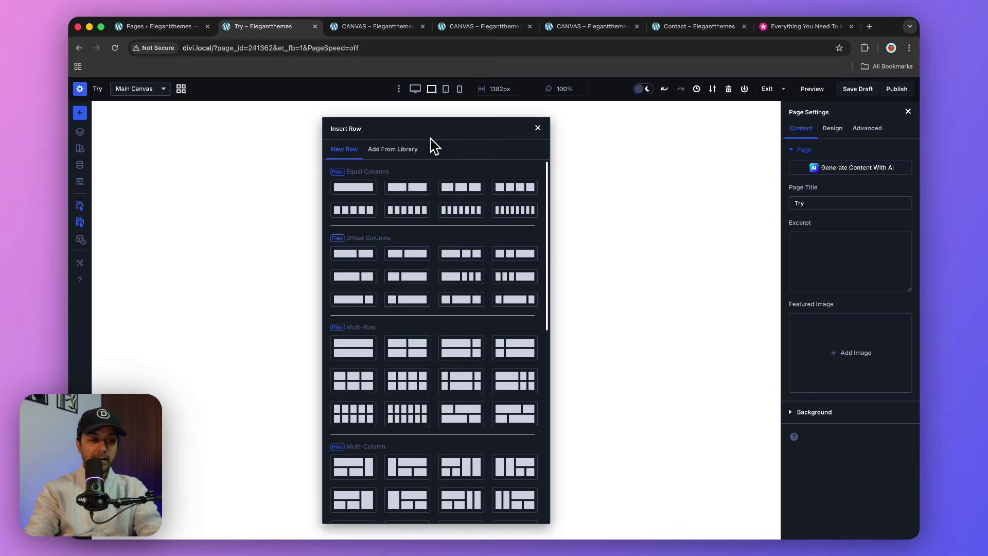
{"action": "left_click", "coordinate": [343, 186]}
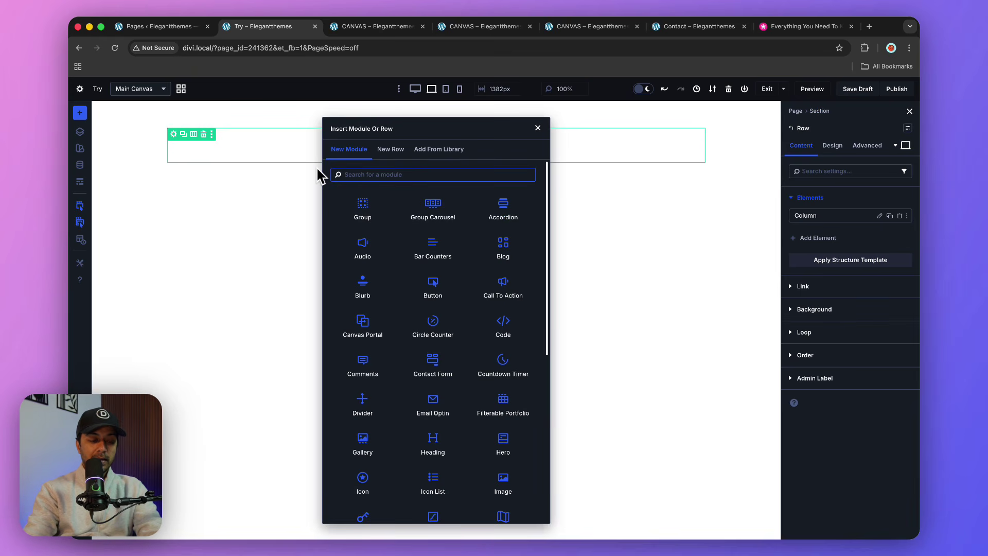
{"action": "type", "text": "can"}
{"action": "left_click", "coordinate": [363, 207]}
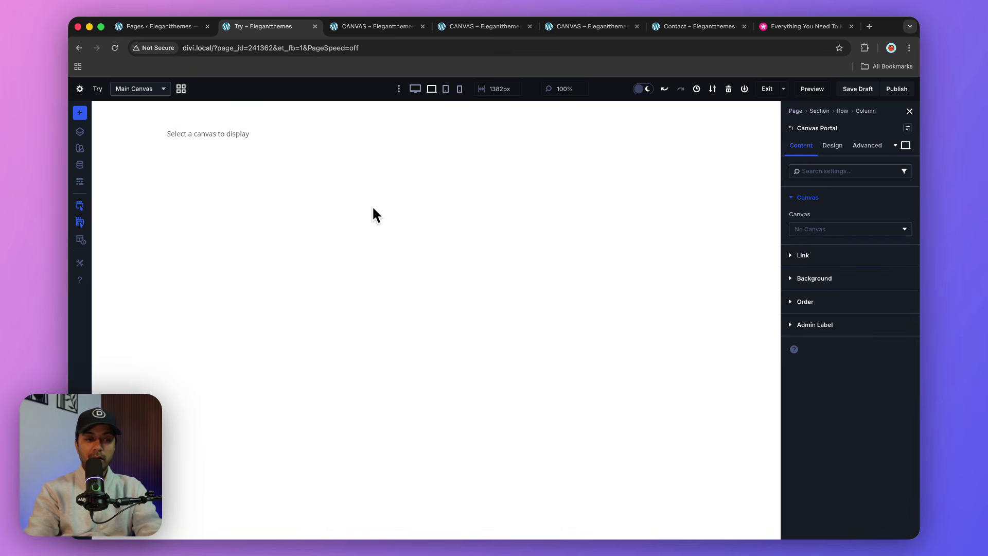
{"action": "left_click", "coordinate": [822, 229]}
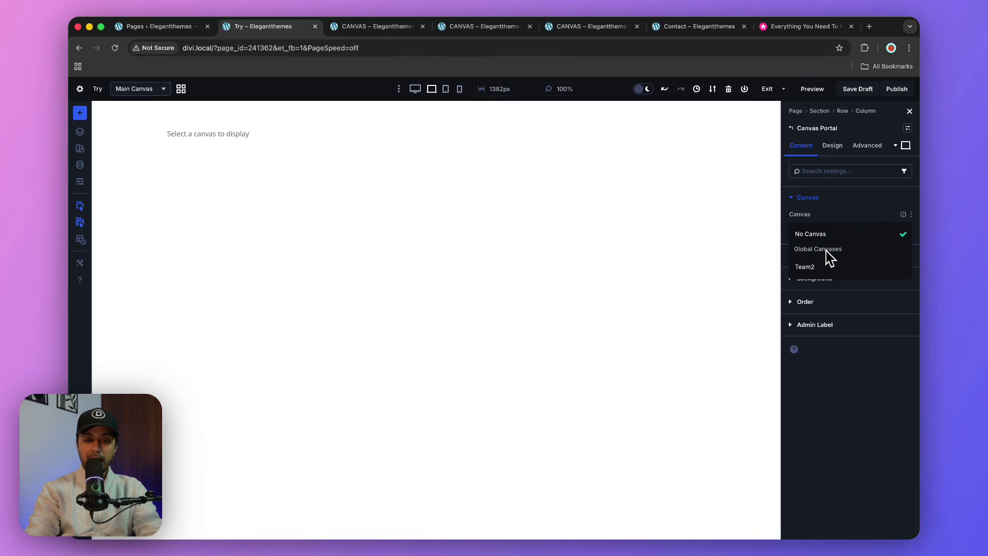
{"action": "left_click", "coordinate": [816, 267]}
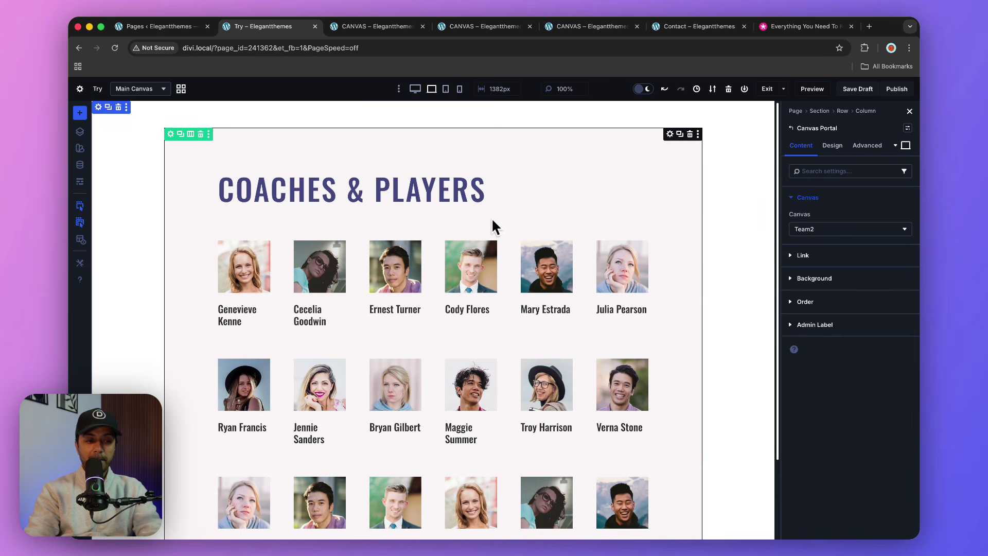